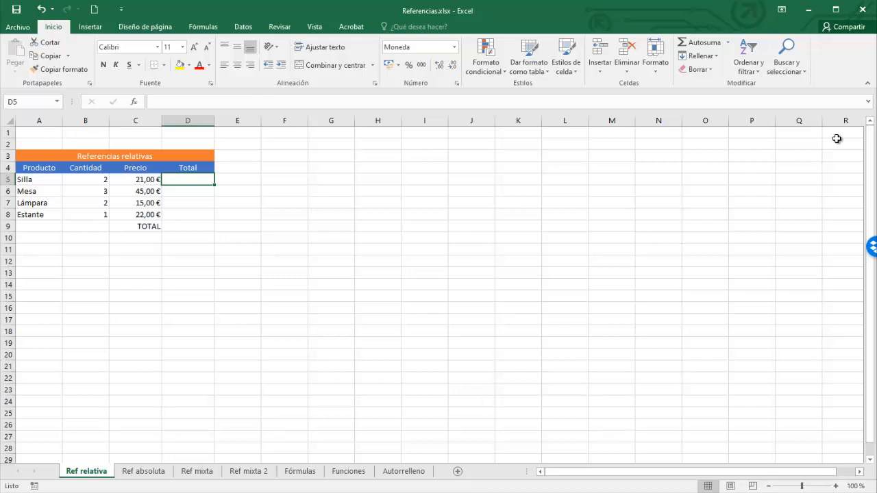
Enter the formula =B5*C5 in the Total cell of the Silla row.
{"action": "left_click", "coordinate": [90, 180]}
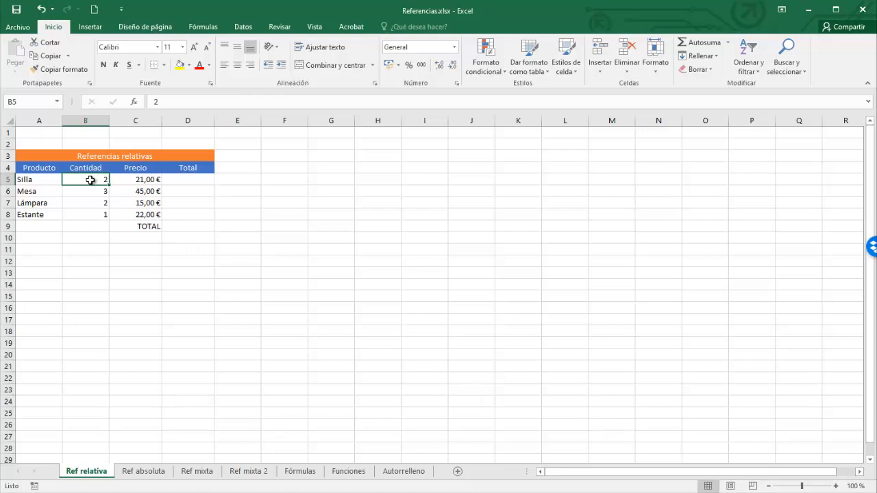
{"action": "left_click", "coordinate": [184, 180]}
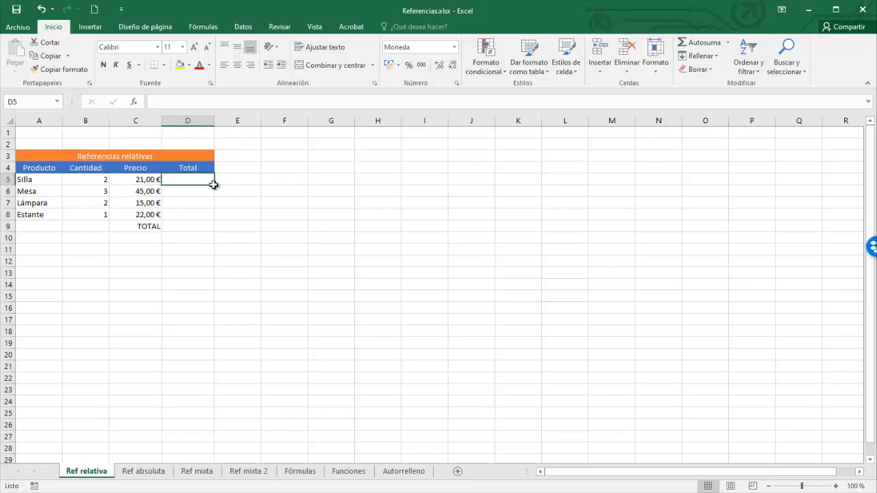
{"action": "type", "text": "="}
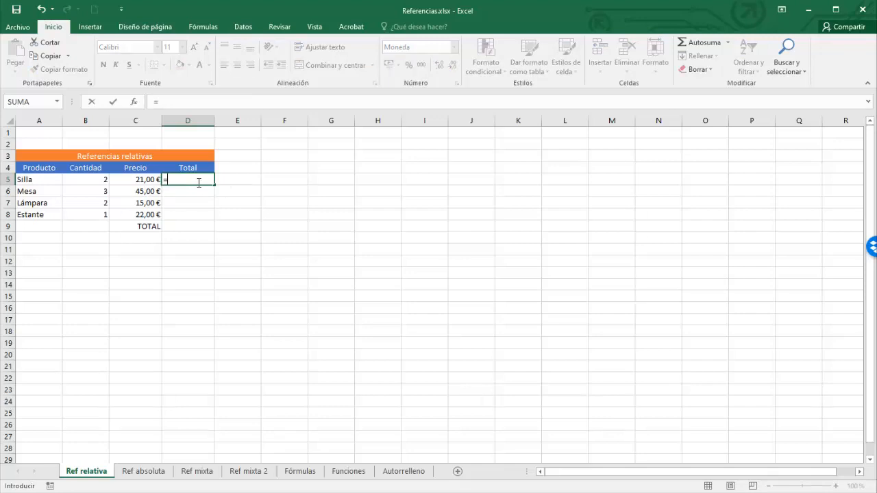
{"action": "type", "text": "B5"}
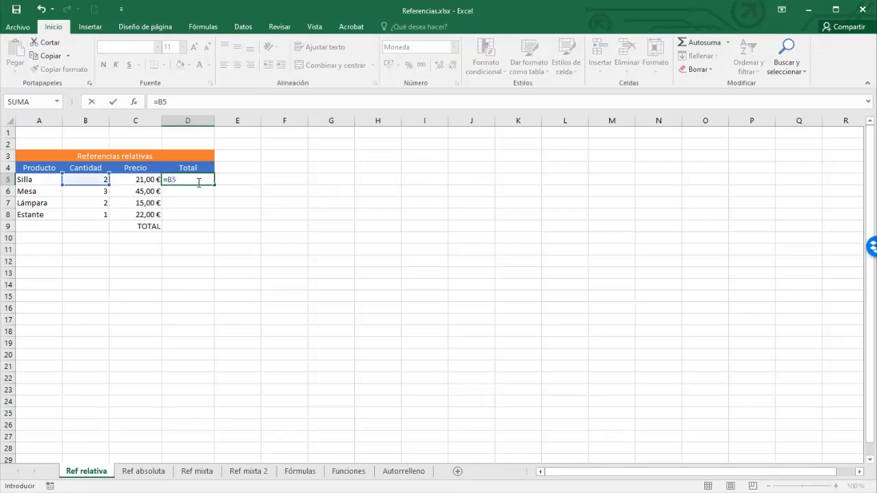
{"action": "type", "text": "*C5"}
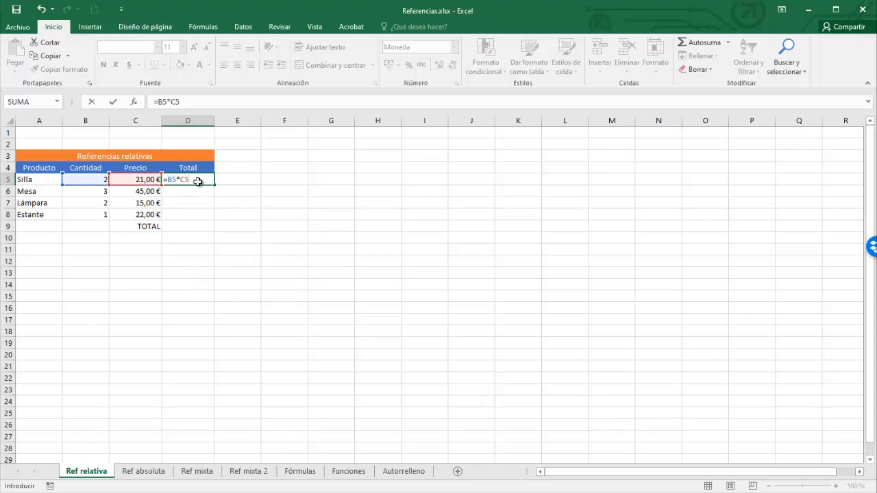
{"action": "key", "text": "Return"}
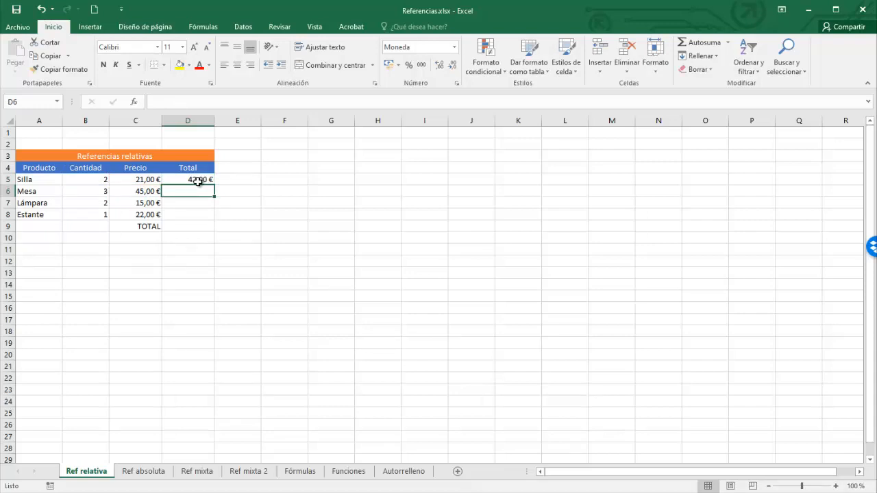
Re-enter the Silla Total formula =B5*C5 by picking the Cantidad and Precio cells.
{"action": "left_click", "coordinate": [197, 181]}
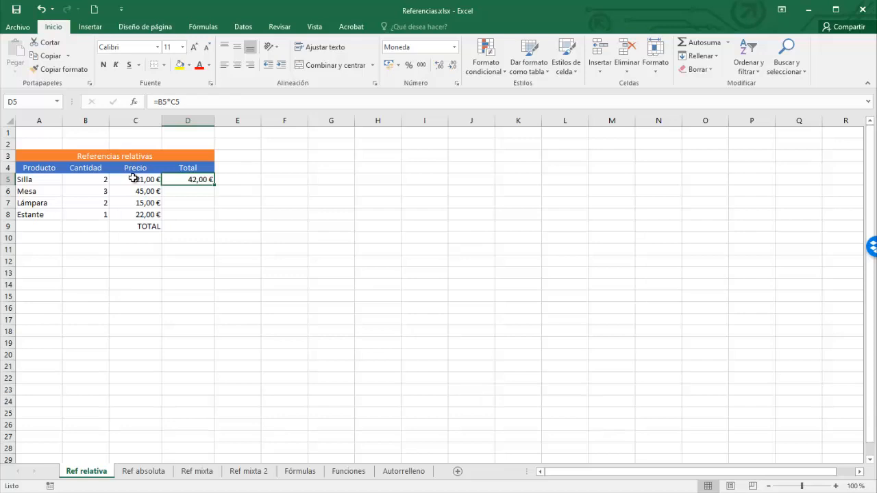
{"action": "type", "text": "="}
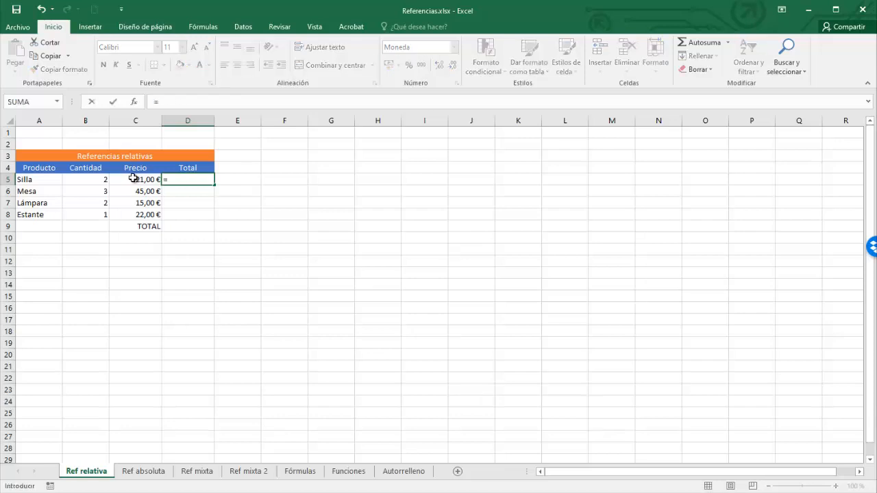
{"action": "left_click", "coordinate": [91, 182]}
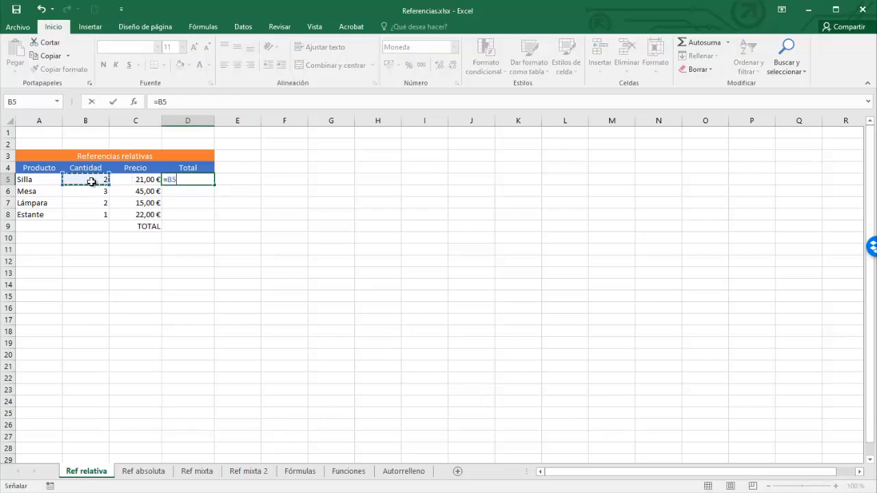
{"action": "type", "text": "*"}
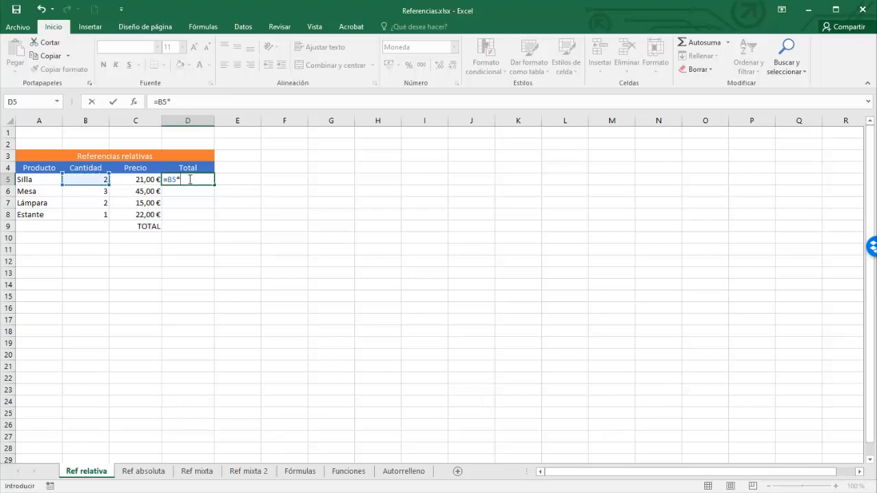
{"action": "left_click", "coordinate": [136, 180]}
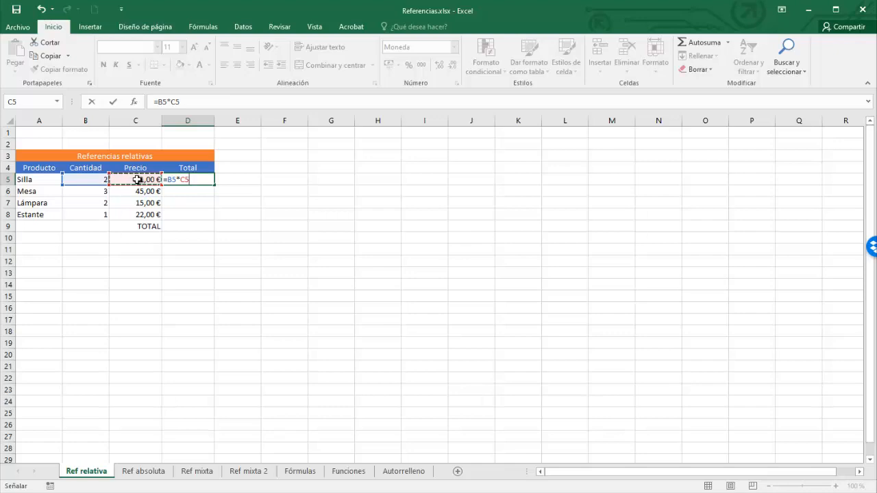
{"action": "key", "text": "Return"}
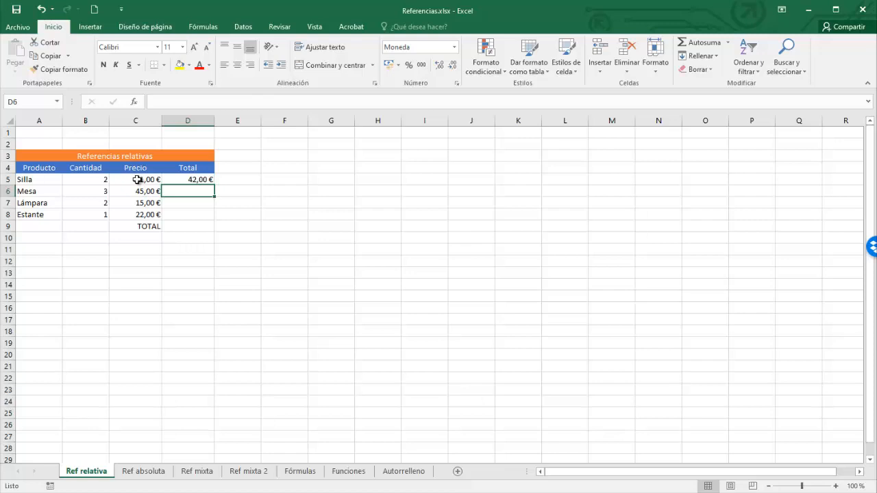
Copy the Silla total into the Mesa, Lámpara and Estante Total cells, then undo the paste.
{"action": "left_click", "coordinate": [191, 177]}
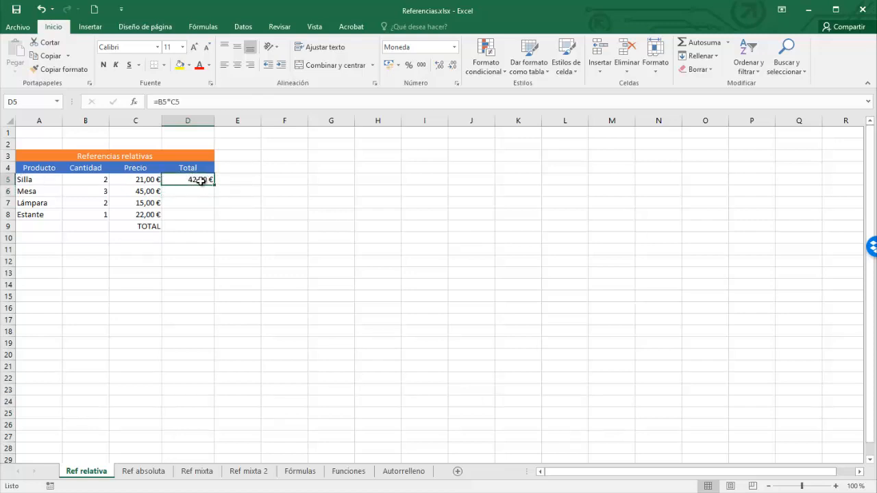
{"action": "key", "text": "ctrl+c"}
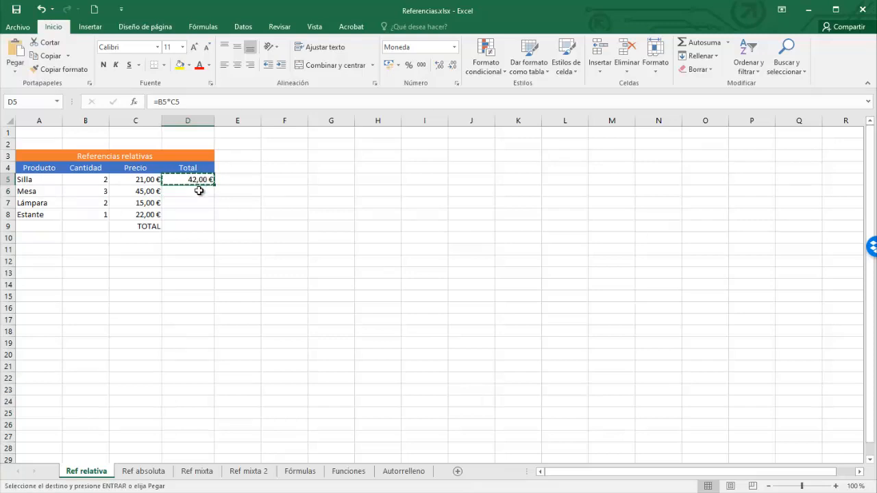
{"action": "left_click_drag", "start_coordinate": [198, 190], "coordinate": [197, 213]}
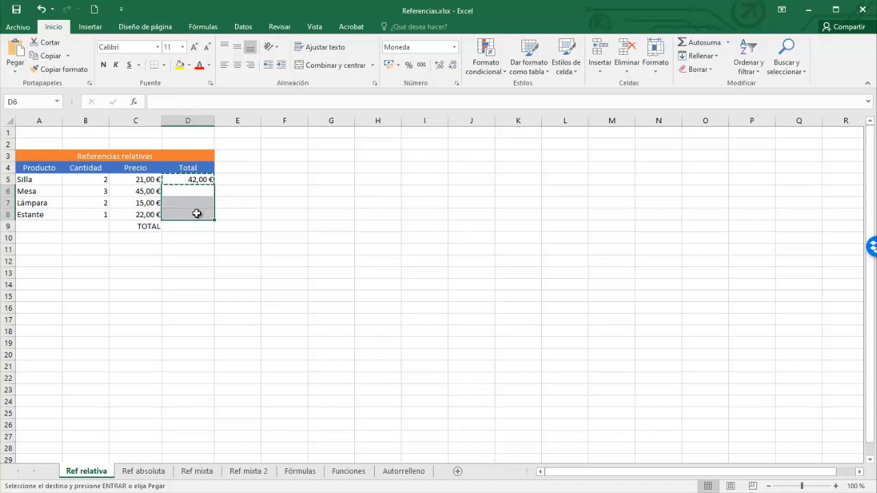
{"action": "key", "text": "Return"}
{"action": "key", "text": "ctrl+z"}
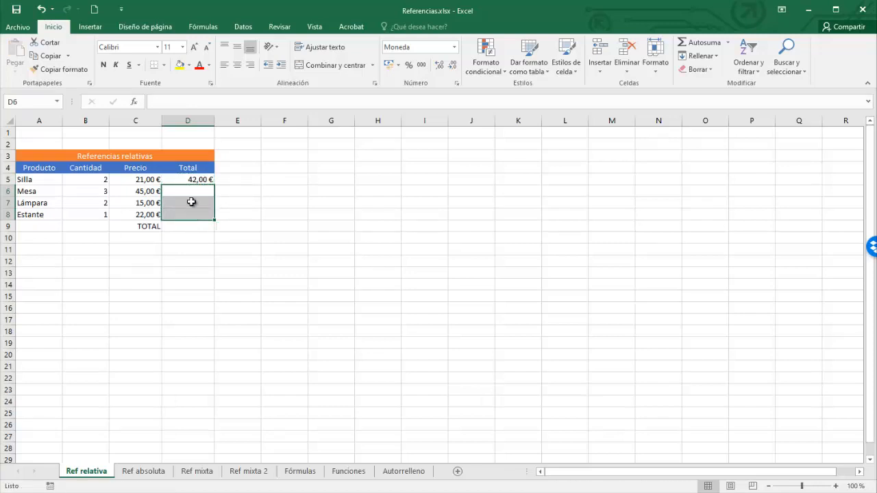
Fill the Silla Total formula down through the Estante row.
{"action": "left_click", "coordinate": [192, 180]}
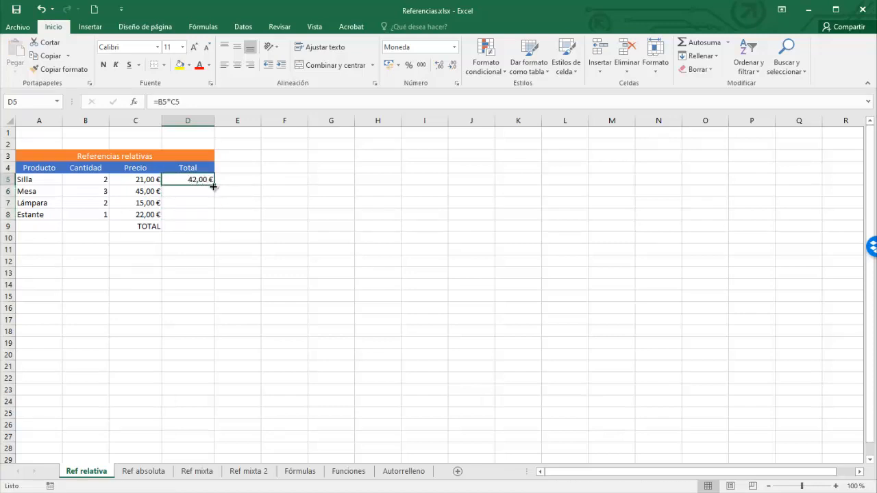
{"action": "left_click_drag", "start_coordinate": [214, 186], "coordinate": [215, 224]}
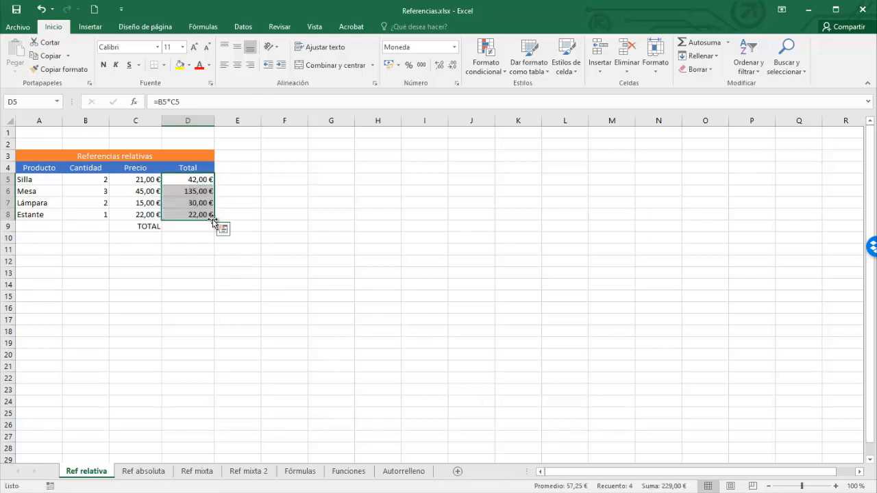
Examine how the filled Total formulas change their cell references from row to row.
{"action": "left_click", "coordinate": [198, 180]}
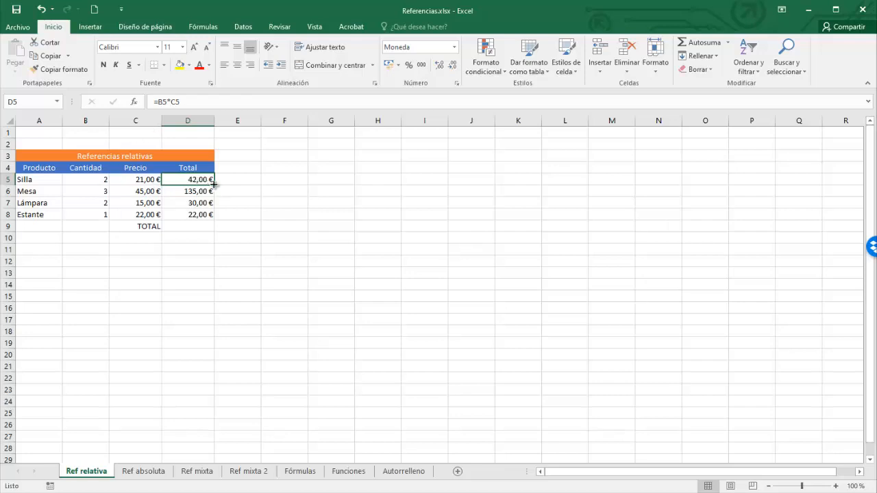
{"action": "left_click_drag", "start_coordinate": [214, 185], "coordinate": [213, 196]}
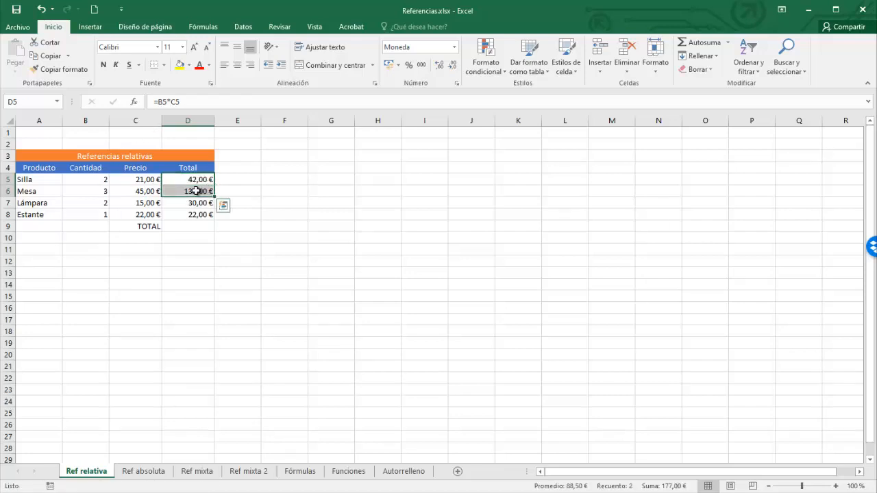
{"action": "left_click", "coordinate": [196, 191]}
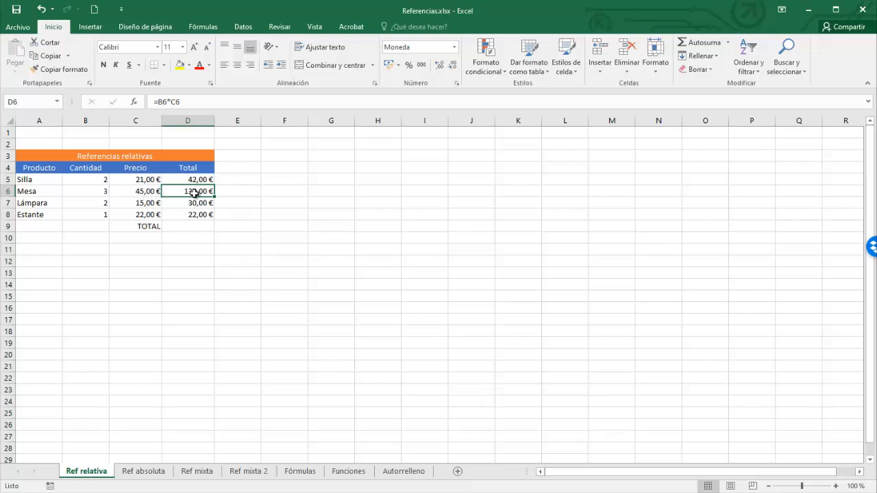
{"action": "key", "text": "Up"}
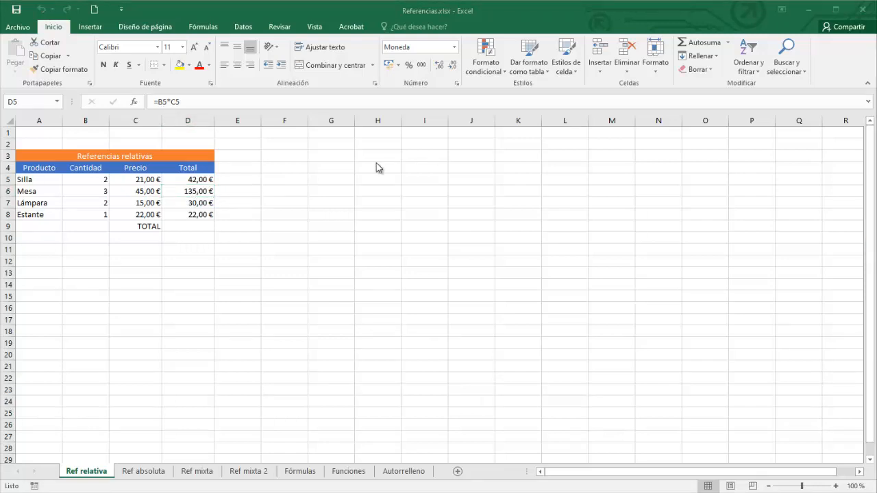
{"action": "left_click", "coordinate": [196, 178]}
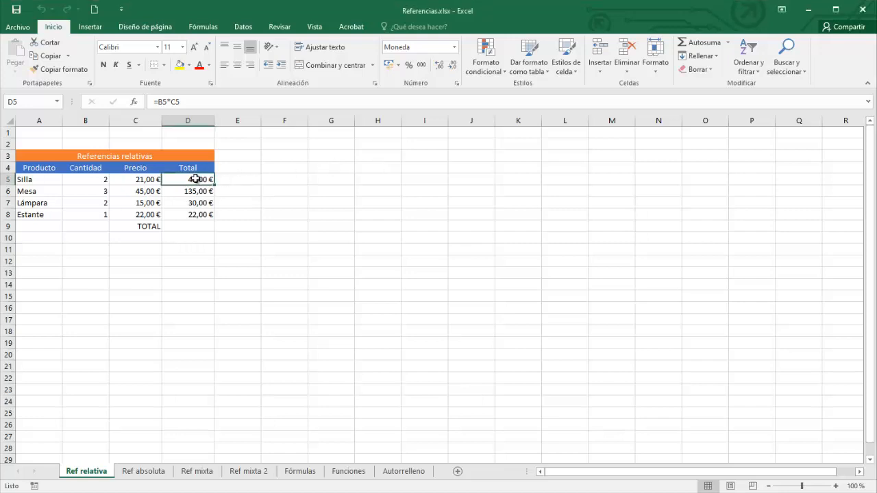
{"action": "double_click", "coordinate": [195, 178]}
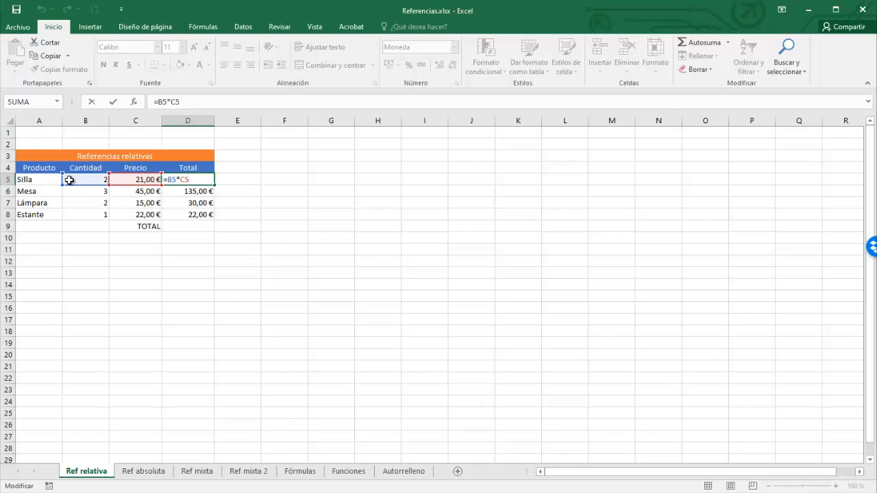
{"action": "left_click", "coordinate": [249, 170]}
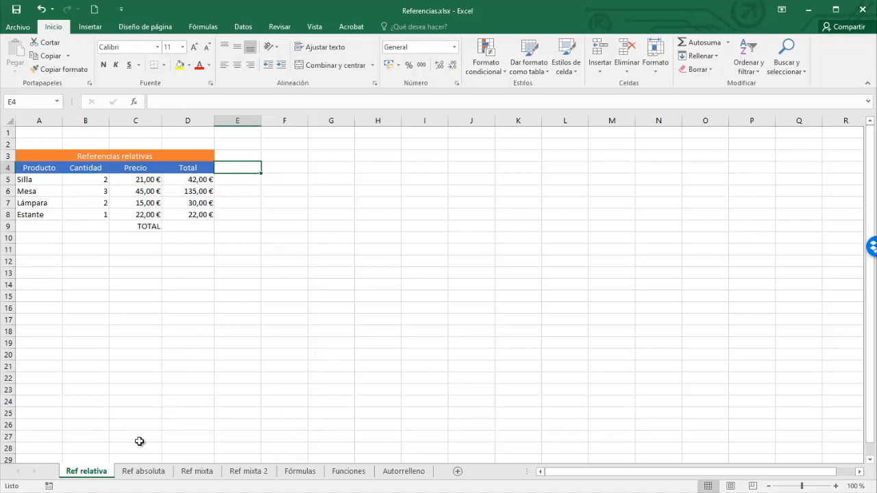
On the Ref absoluta sheet, enter =B6*C6*(1-B4) as the discounted Total for Silla.
{"action": "left_click", "coordinate": [143, 471]}
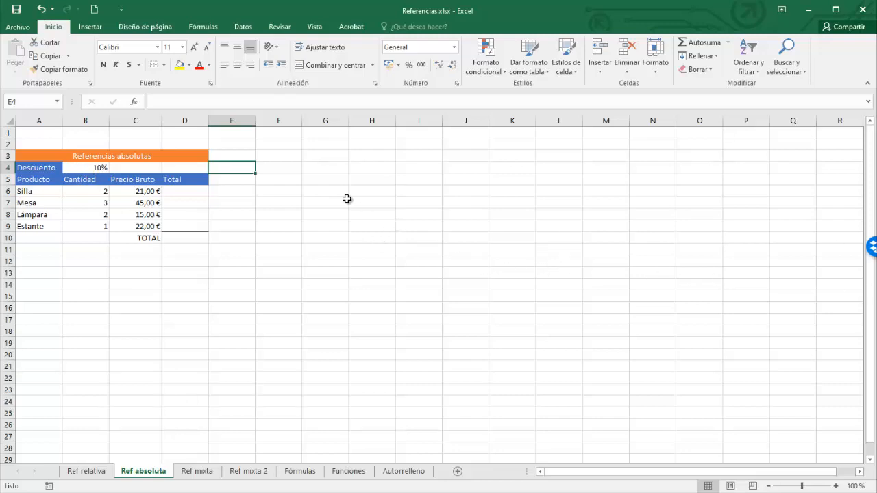
{"action": "left_click", "coordinate": [190, 189]}
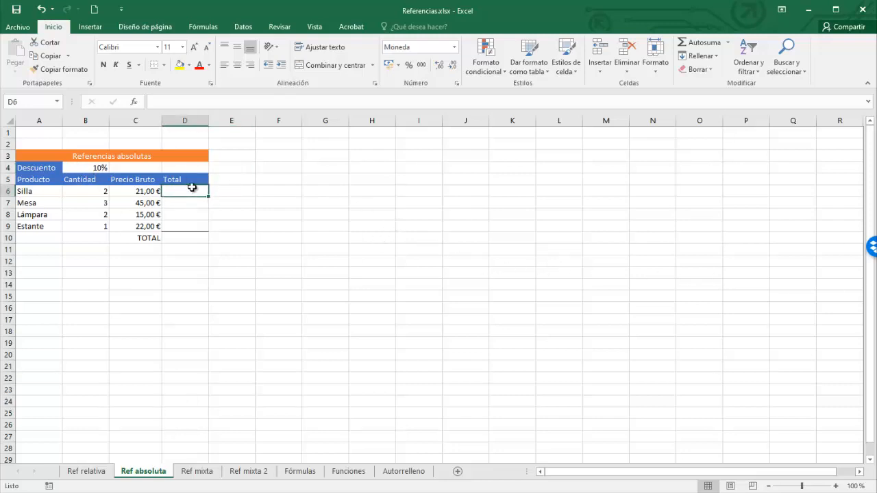
{"action": "type", "text": "="}
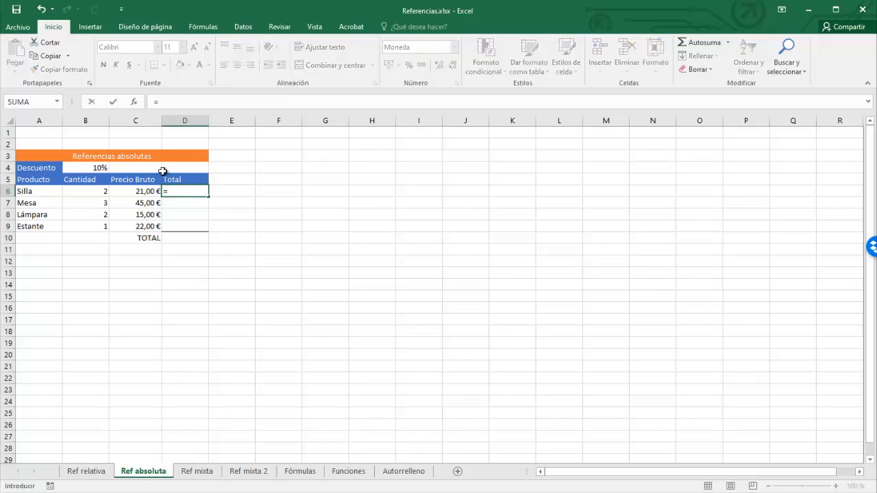
{"action": "left_click", "coordinate": [96, 190]}
{"action": "type", "text": "*"}
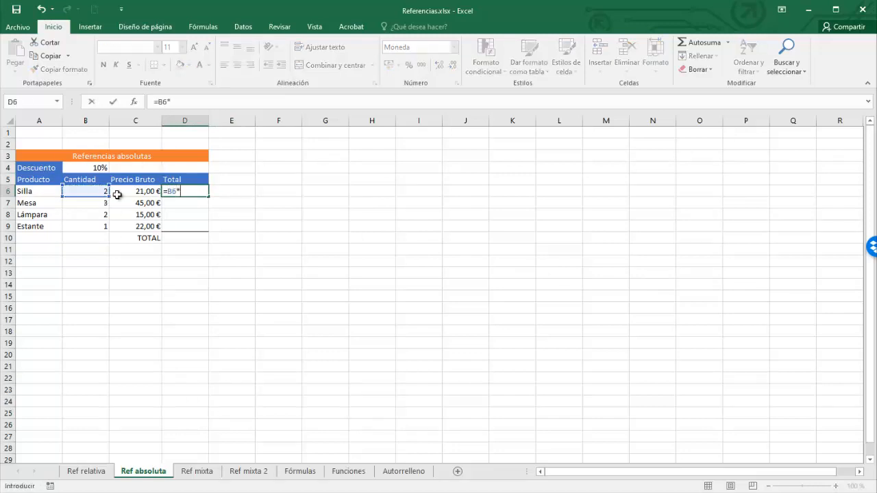
{"action": "left_click", "coordinate": [145, 193]}
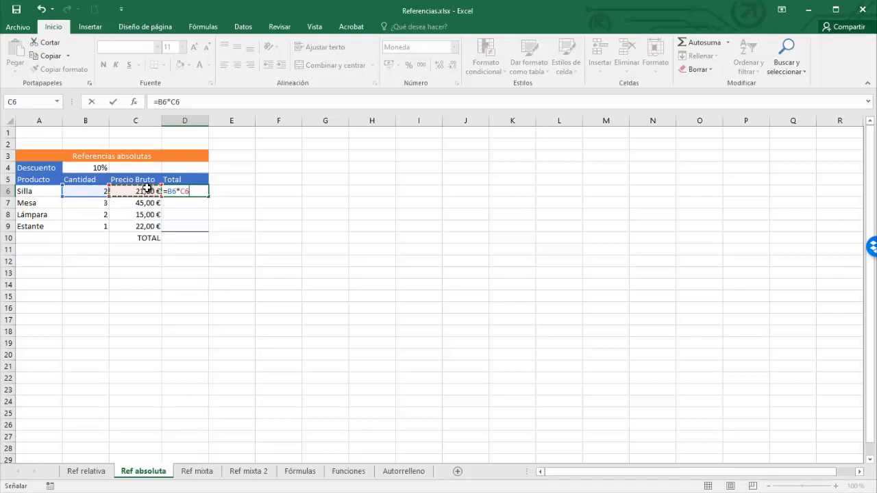
{"action": "type", "text": "*("}
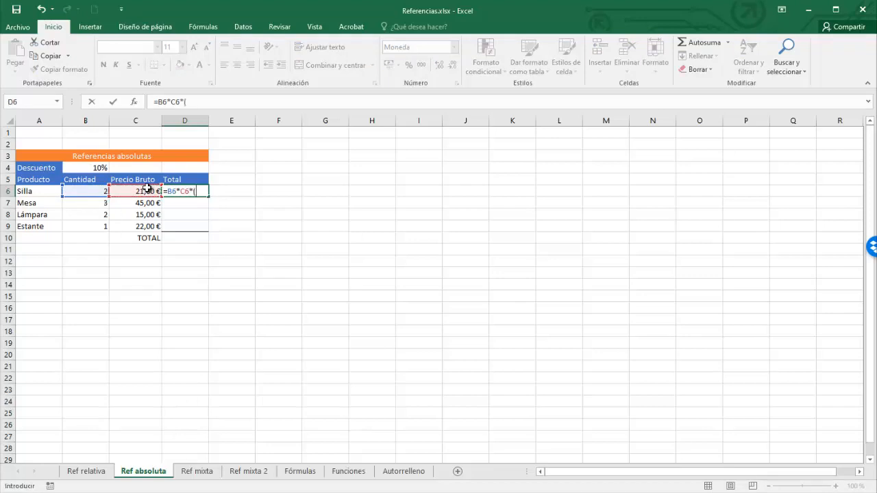
{"action": "type", "text": "1-"}
{"action": "left_click", "coordinate": [96, 167]}
{"action": "key", "text": "Return"}
{"action": "double_click", "coordinate": [185, 192]}
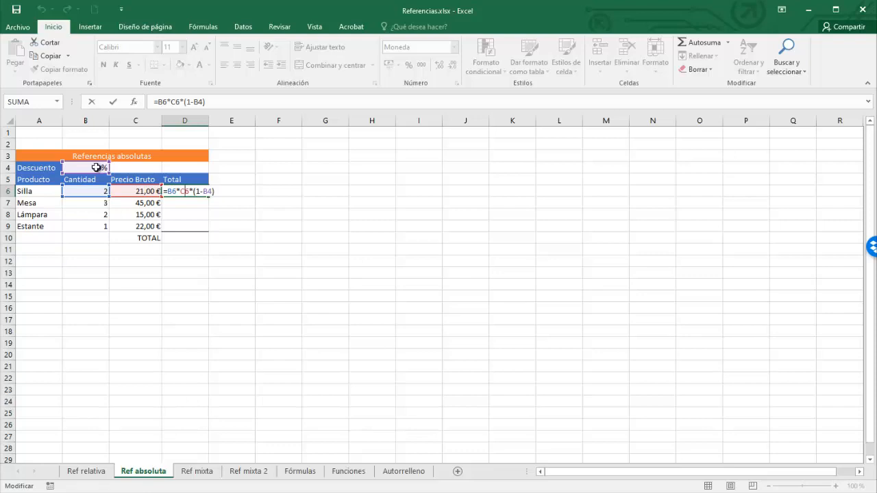
{"action": "key", "text": "ctrl+Return"}
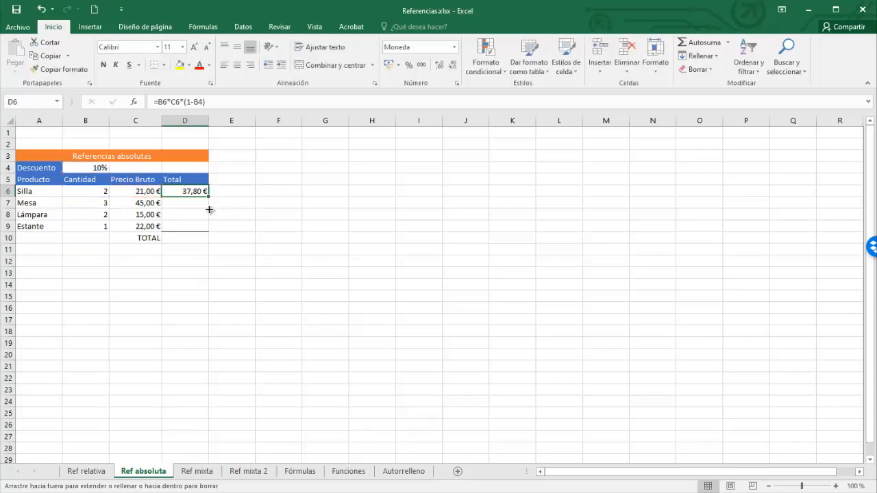
Fill the discounted Total formula down to the Mesa row and inspect its formula.
{"action": "left_click_drag", "start_coordinate": [209, 210], "coordinate": [208, 206]}
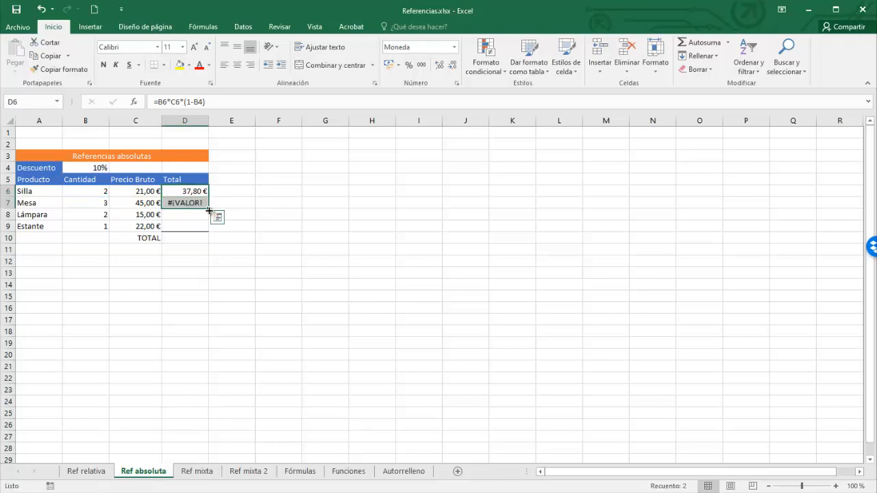
{"action": "left_click", "coordinate": [185, 203]}
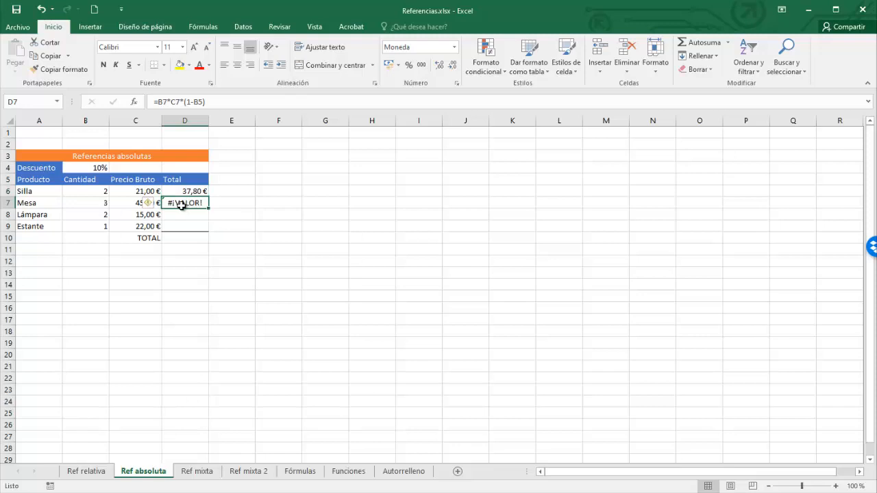
Open the Silla and Mesa Total formulas in turn to compare their discount cell references.
{"action": "left_click", "coordinate": [193, 191]}
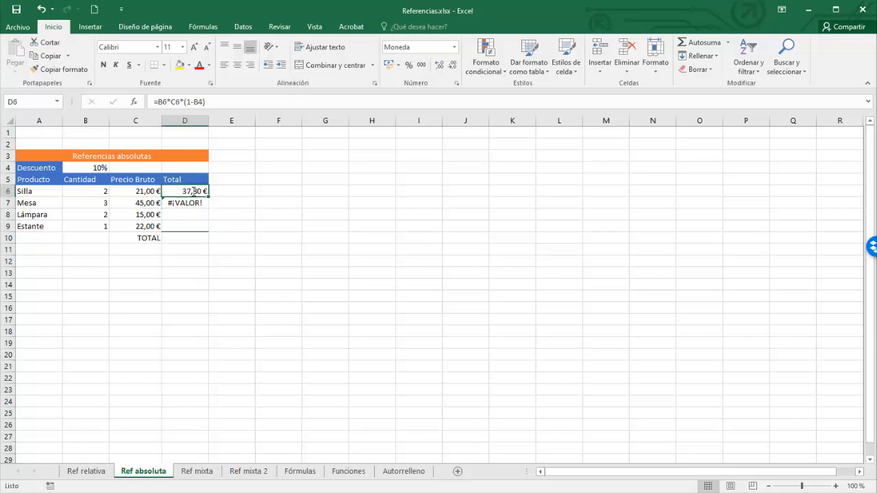
{"action": "double_click", "coordinate": [193, 191]}
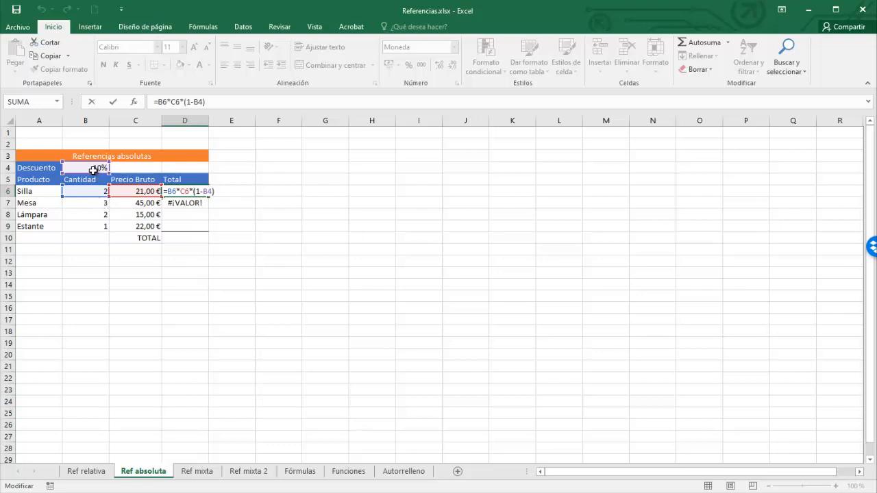
{"action": "key", "text": "Return"}
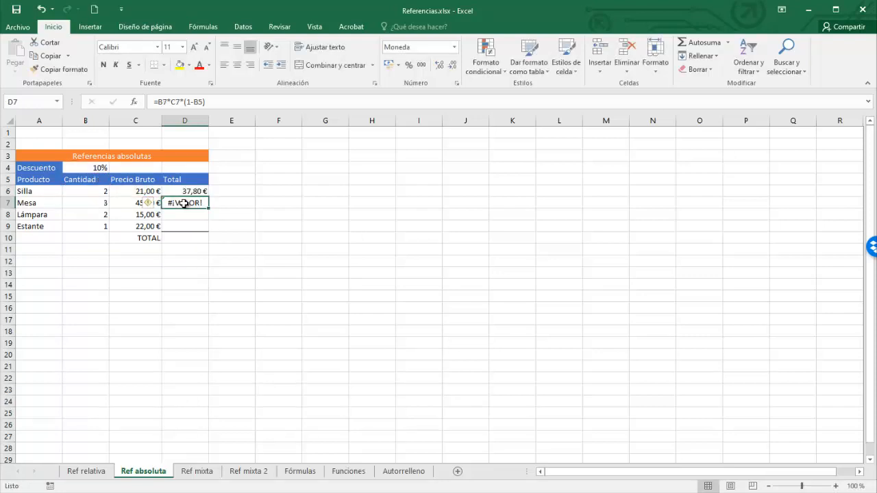
{"action": "double_click", "coordinate": [185, 203]}
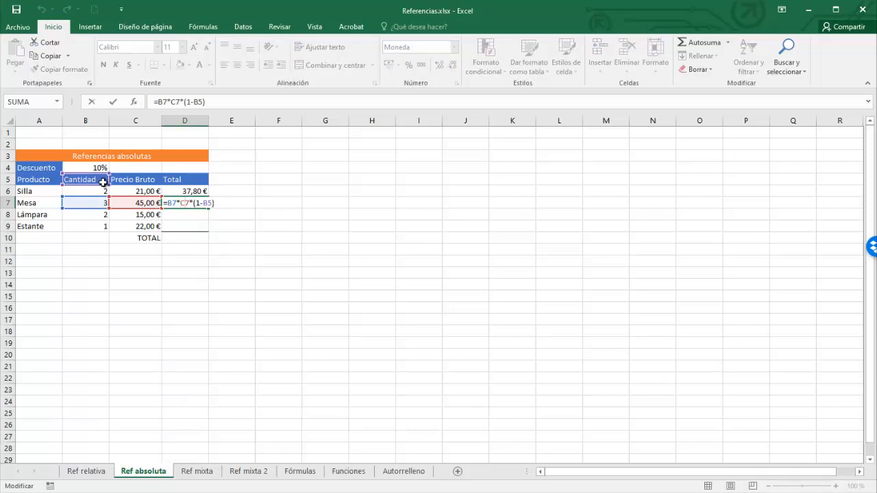
{"action": "key", "text": "ctrl+Return"}
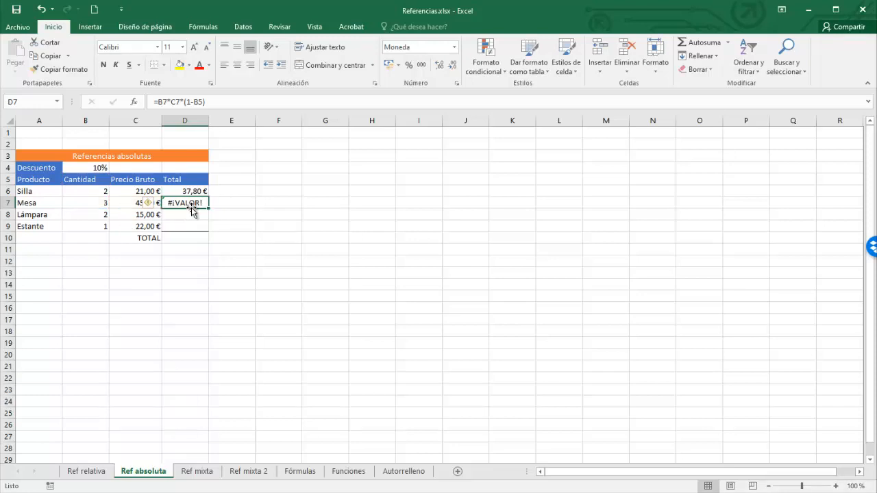
Clear the Mesa Total and make the Silla formula's discount reference absolute as =B6*C6*(1-$B$4).
{"action": "key", "text": "Delete"}
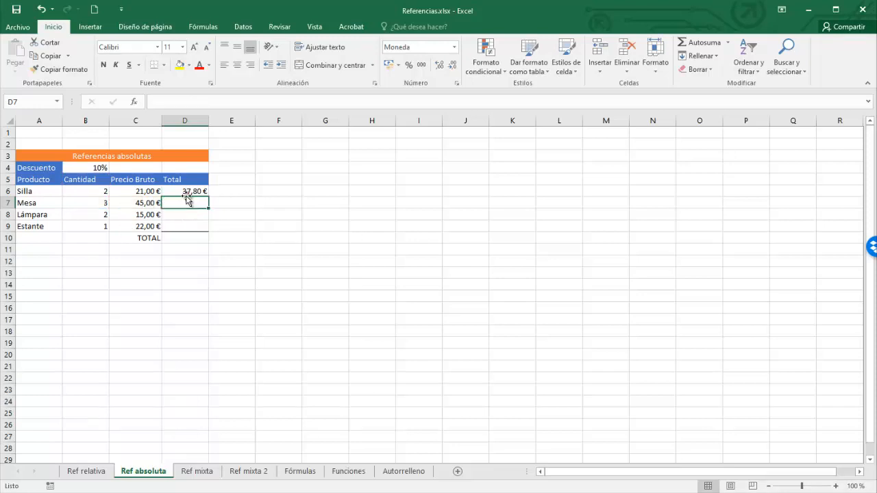
{"action": "double_click", "coordinate": [185, 191]}
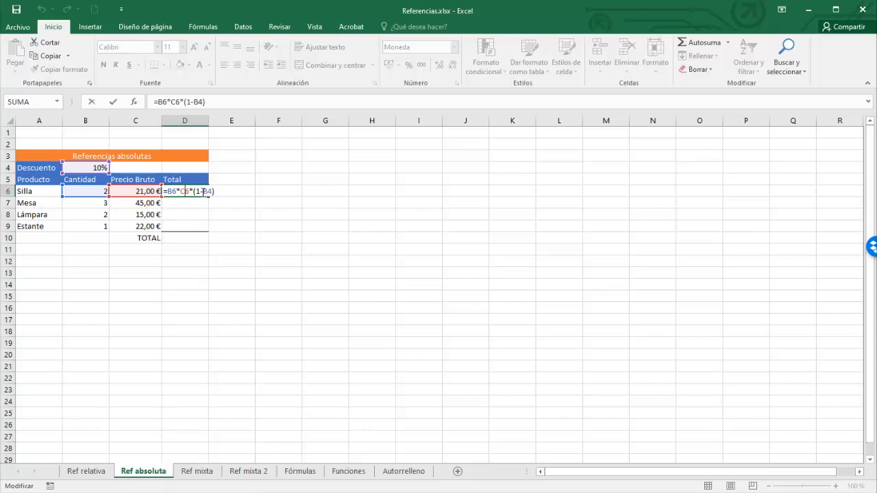
{"action": "left_click", "coordinate": [204, 192]}
{"action": "type", "text": "$"}
{"action": "key", "text": "Right"}
{"action": "type", "text": "$"}
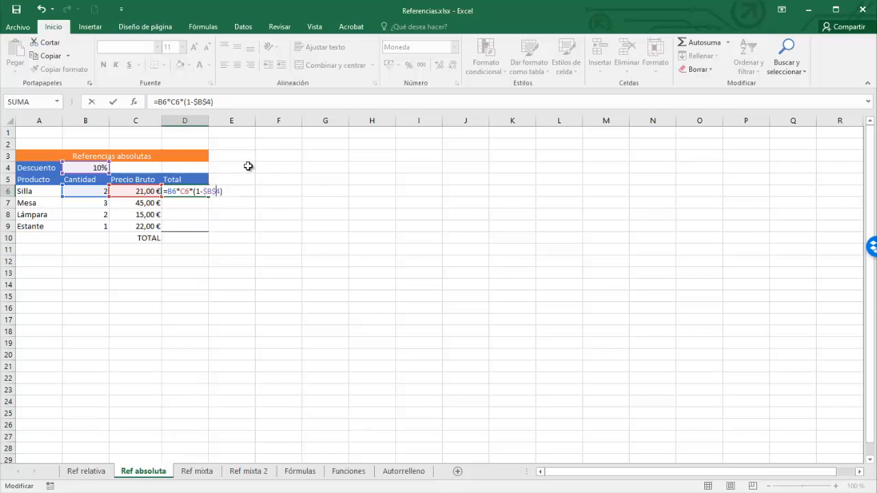
{"action": "key", "text": "Return"}
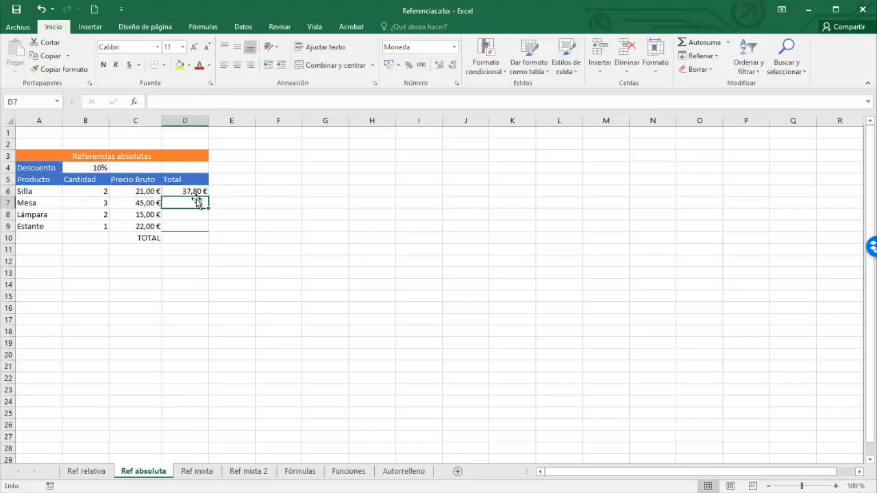
Fill the corrected Silla Total down to the Mesa row and inspect the Mesa formula.
{"action": "left_click", "coordinate": [199, 193]}
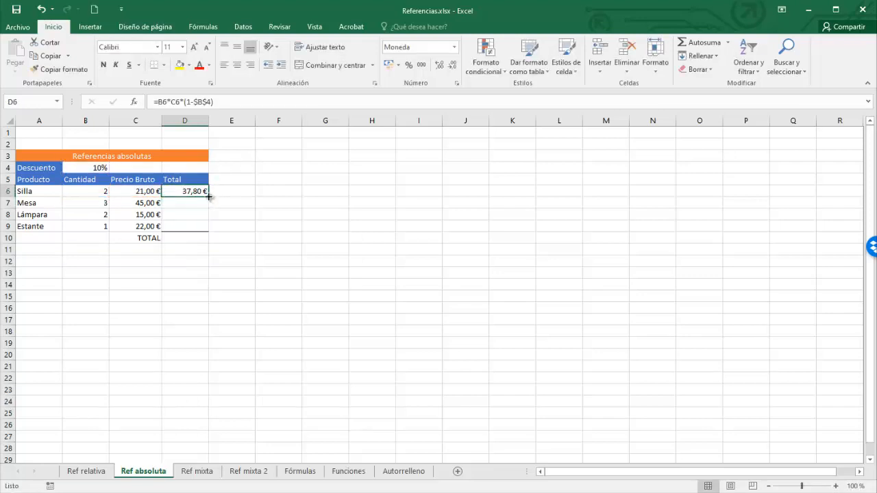
{"action": "left_click_drag", "start_coordinate": [209, 197], "coordinate": [207, 208]}
{"action": "double_click", "coordinate": [190, 203]}
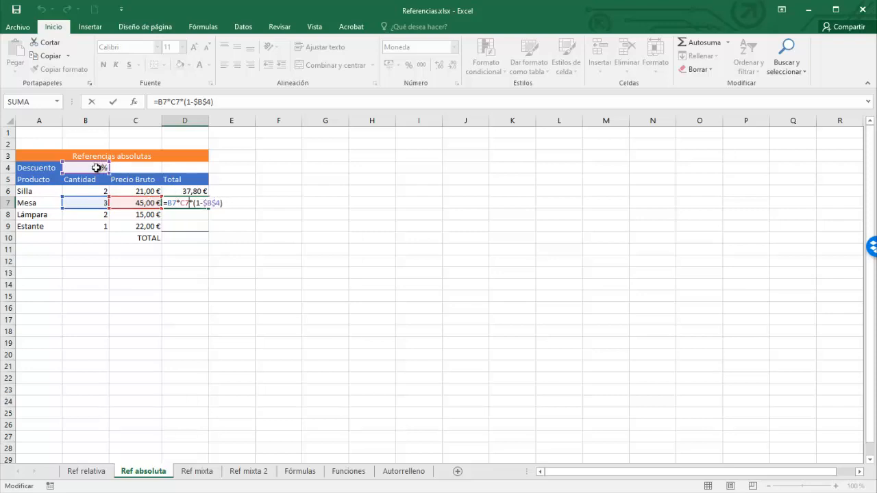
{"action": "key", "text": "Return"}
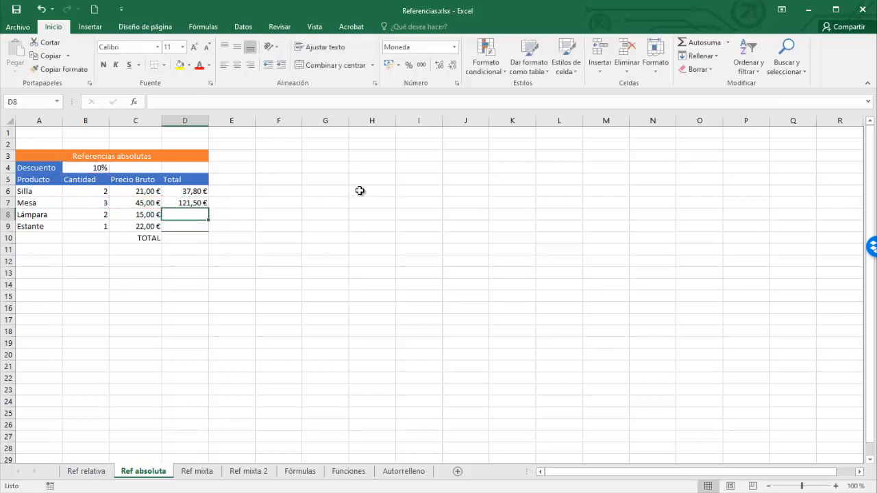
Clear both Totals and start a new Silla Total formula =B6*C6*(1-B4 by selecting the cells.
{"action": "left_click_drag", "start_coordinate": [182, 195], "coordinate": [179, 198]}
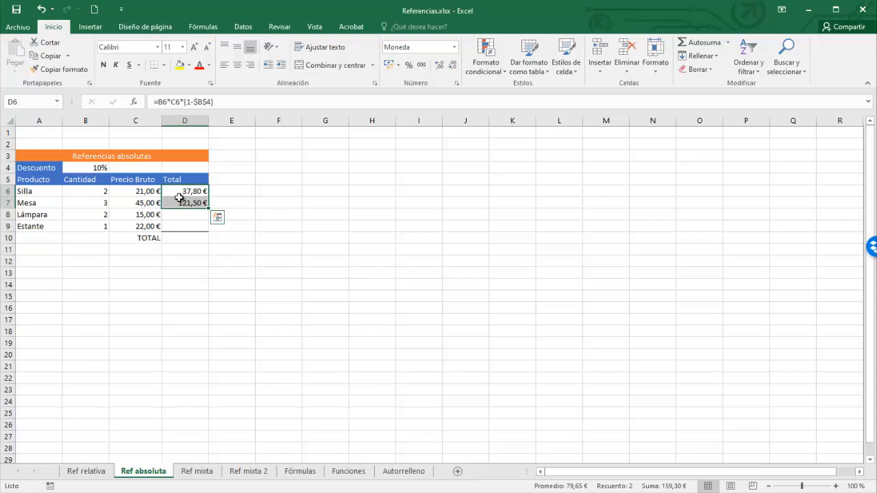
{"action": "key", "text": "Delete"}
{"action": "left_click", "coordinate": [183, 193]}
{"action": "type", "text": "="}
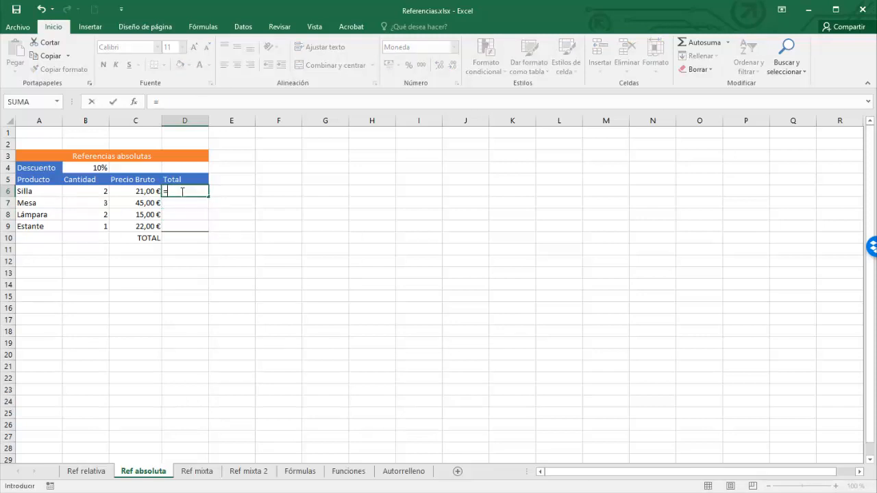
{"action": "left_click", "coordinate": [100, 191]}
{"action": "type", "text": "*"}
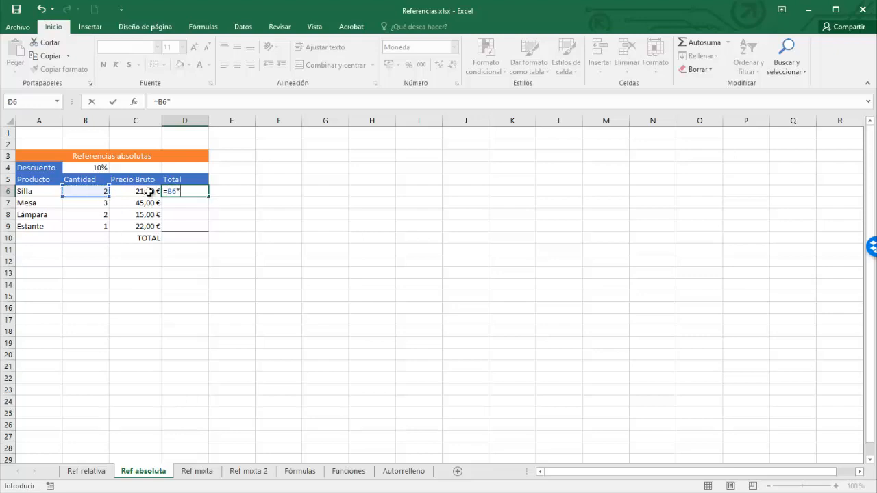
{"action": "left_click", "coordinate": [149, 192]}
{"action": "type", "text": "*(1-"}
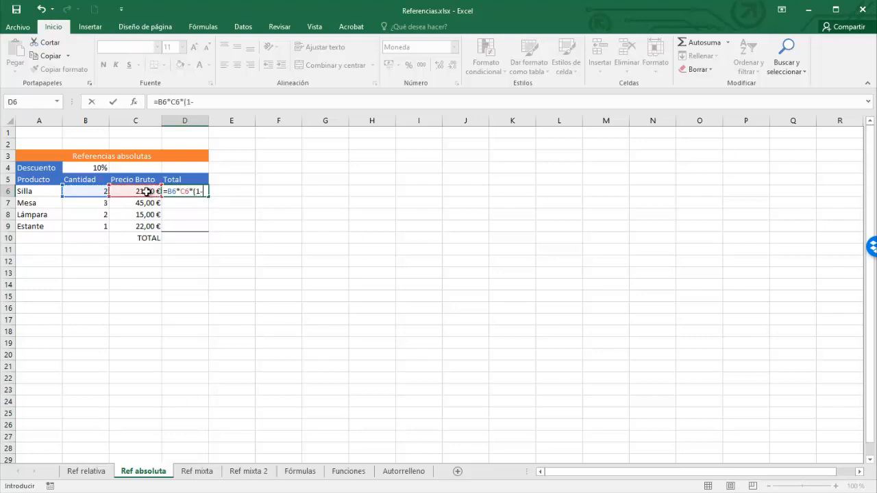
{"action": "left_click", "coordinate": [96, 167]}
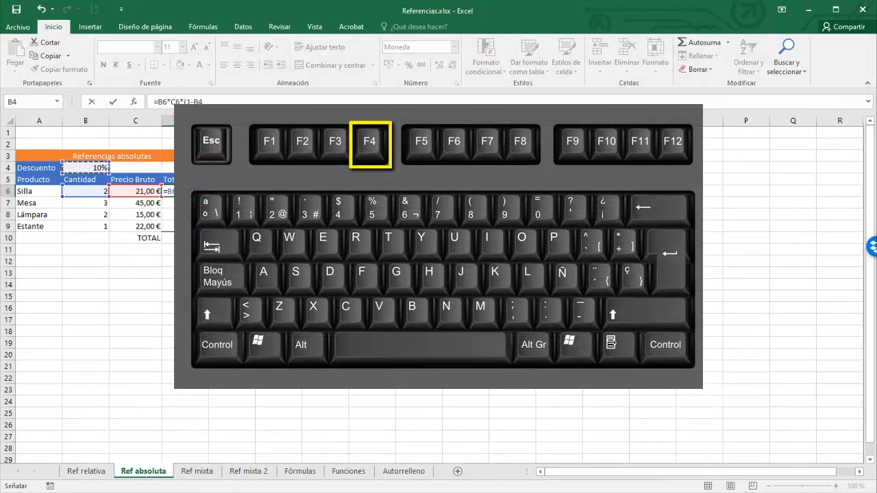
Cycle the B4 reference through its absolute and mixed forms, settle on $B$4, and close the formula.
{"action": "key", "text": "F4"}
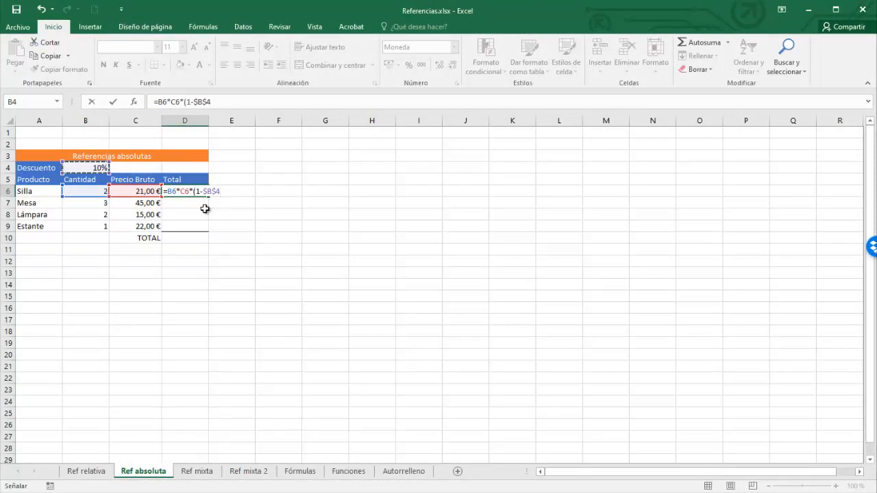
{"action": "key", "text": "F4"}
{"action": "key", "text": "F4"}
{"action": "key", "text": "F4"}
{"action": "key", "text": "F4"}
{"action": "key", "text": "F4"}
{"action": "key", "text": "F4"}
{"action": "key", "text": "F4"}
{"action": "key", "text": "F4"}
{"action": "type", "text": ")"}
{"action": "key", "text": "Return"}
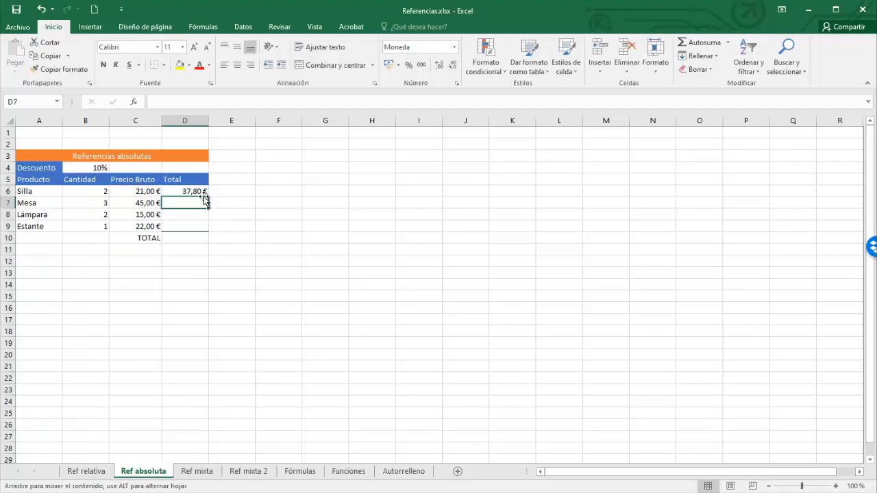
Fill the Silla Total formula down through the Estante row and inspect the Estante formula.
{"action": "left_click", "coordinate": [195, 191]}
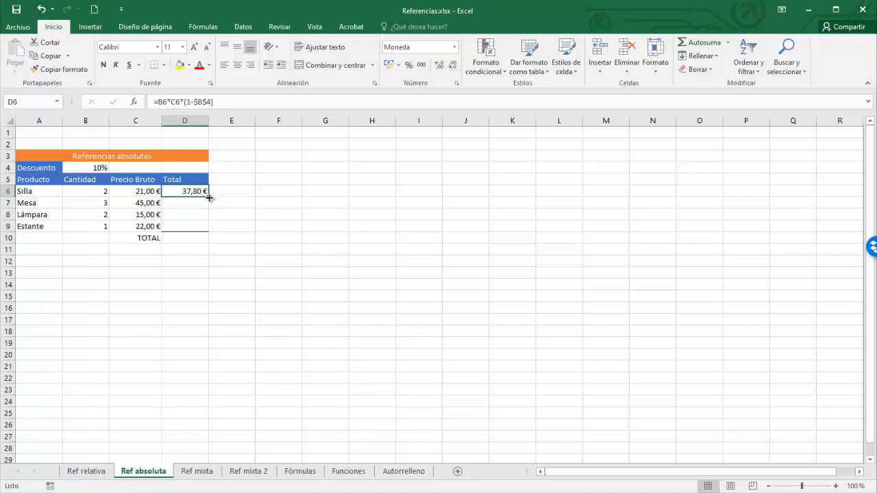
{"action": "left_click_drag", "start_coordinate": [208, 197], "coordinate": [209, 230]}
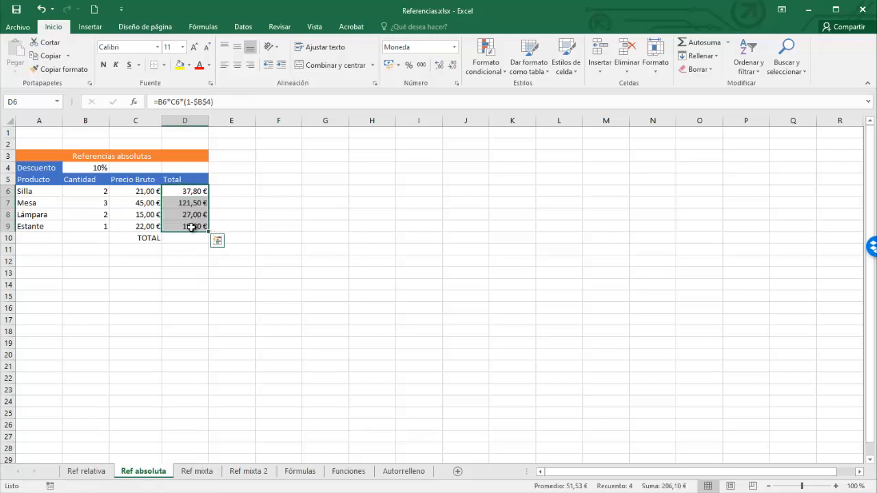
{"action": "double_click", "coordinate": [193, 226]}
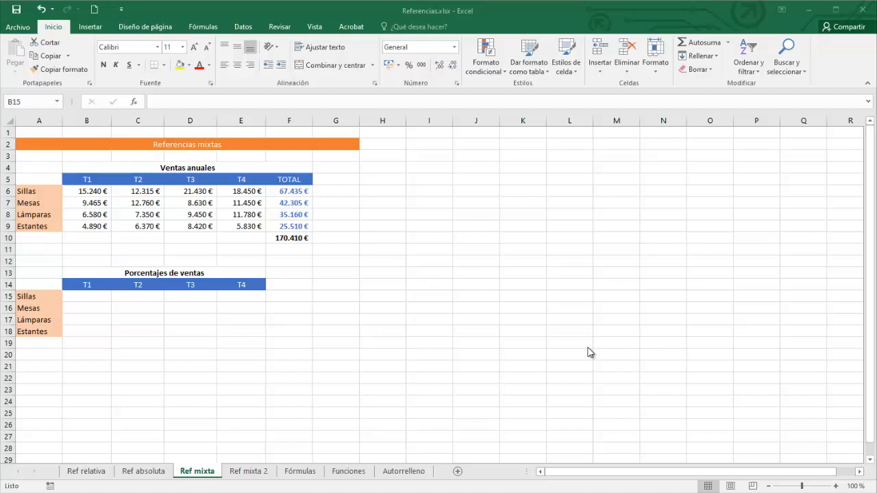
On the Ref mixta sheet, enter =B6/F6 as the Sillas T1 sales percentage and format it as a percentage.
{"action": "left_click", "coordinate": [82, 295]}
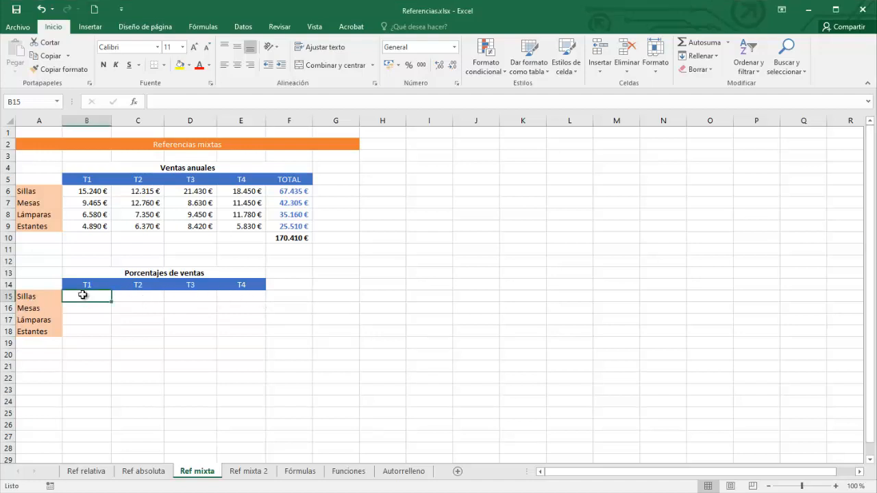
{"action": "type", "text": "="}
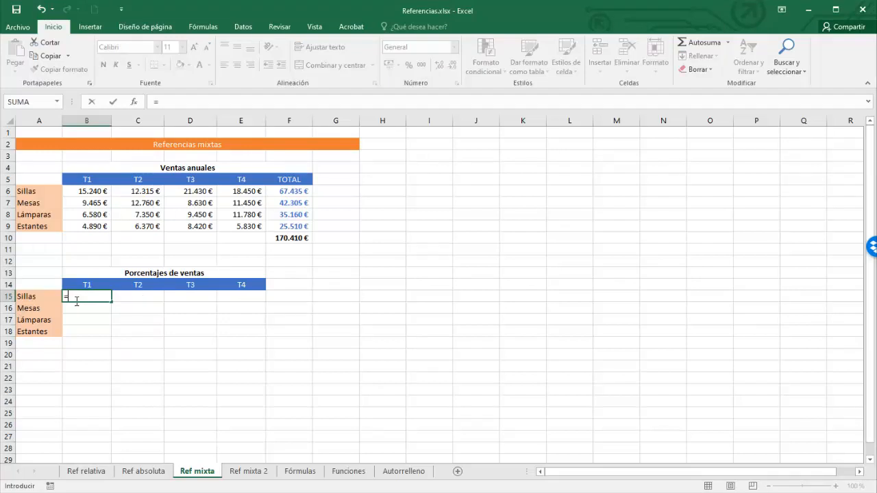
{"action": "left_click", "coordinate": [92, 192]}
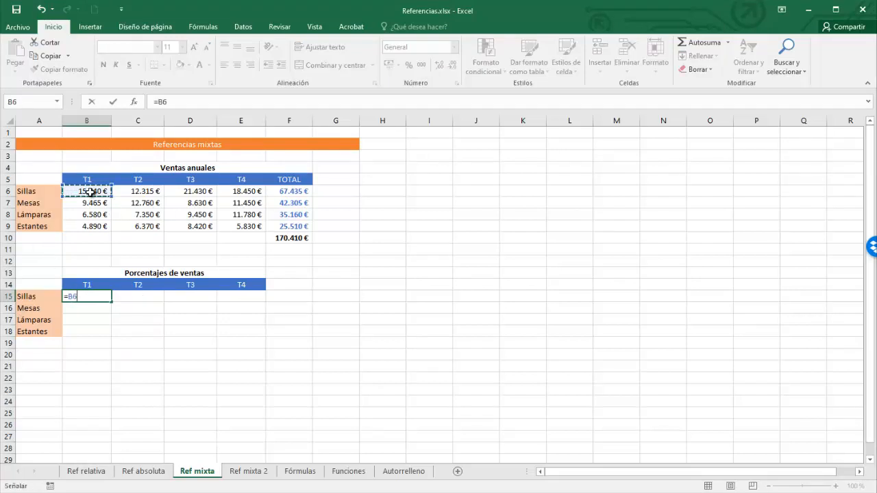
{"action": "type", "text": "/"}
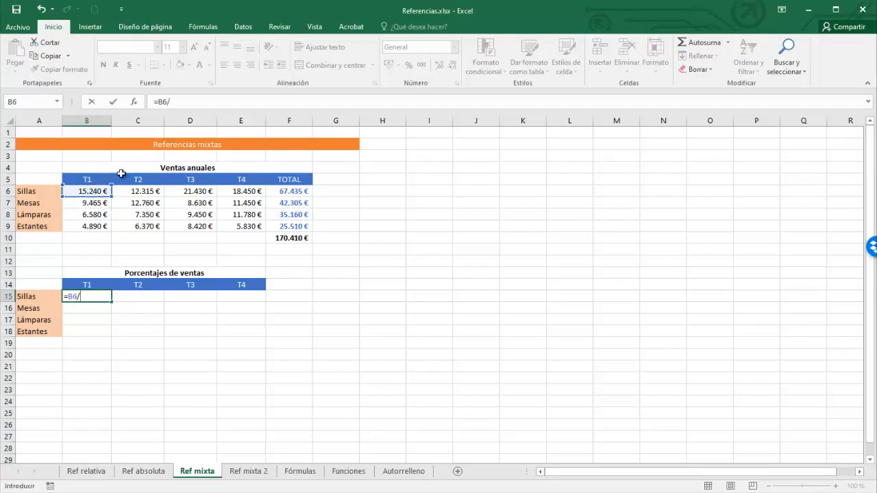
{"action": "left_click", "coordinate": [302, 193]}
{"action": "key", "text": "Return"}
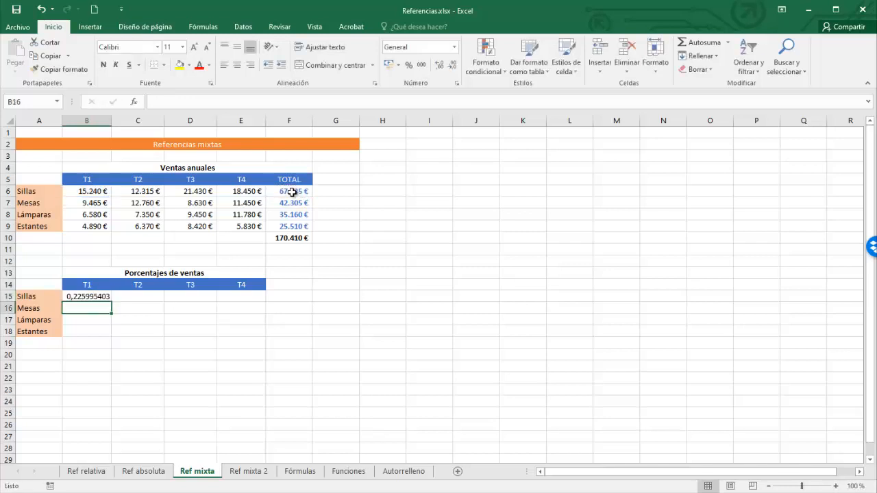
{"action": "left_click", "coordinate": [92, 297]}
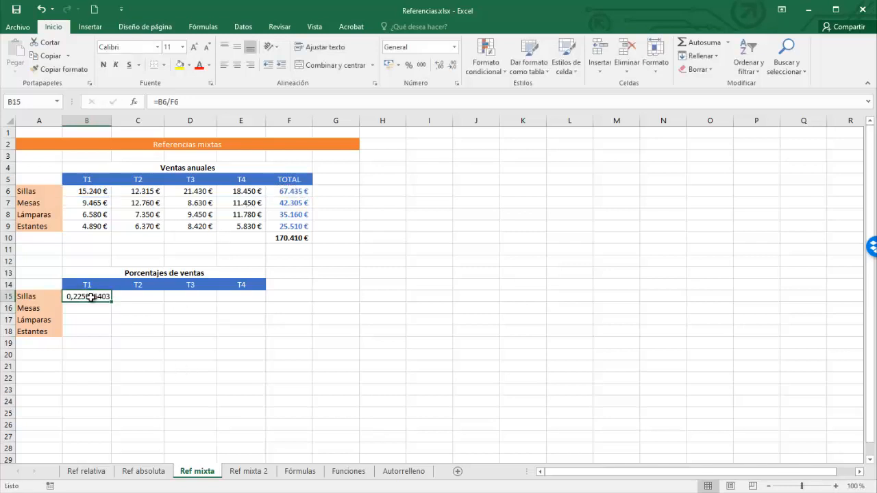
{"action": "left_click", "coordinate": [409, 65]}
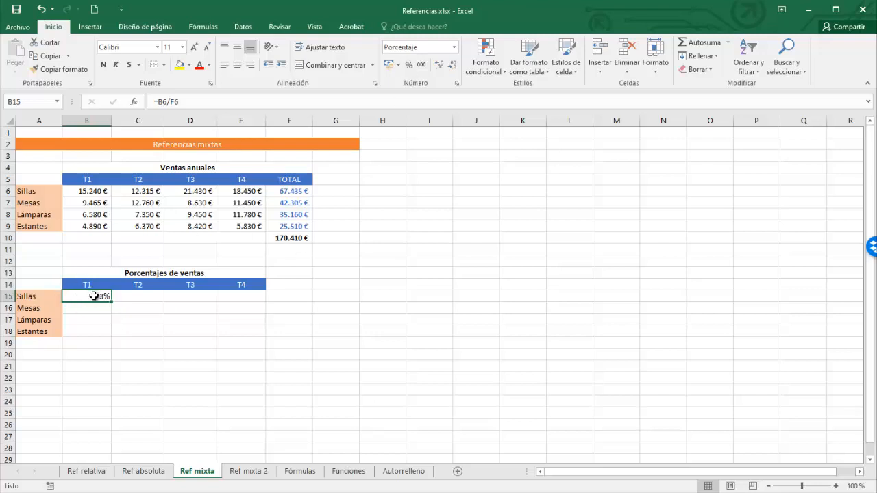
Make the total reference absolute so the Sillas T1 formula reads =B6/$F$6.
{"action": "double_click", "coordinate": [94, 297]}
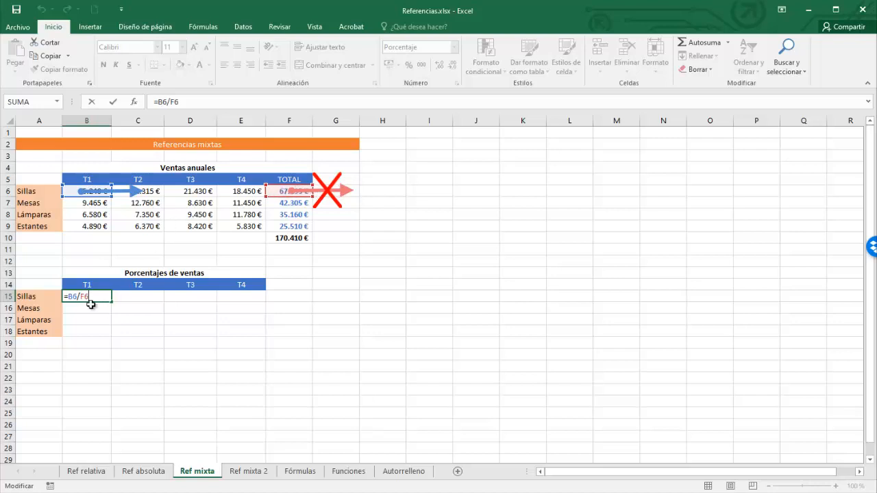
{"action": "key", "text": "F4"}
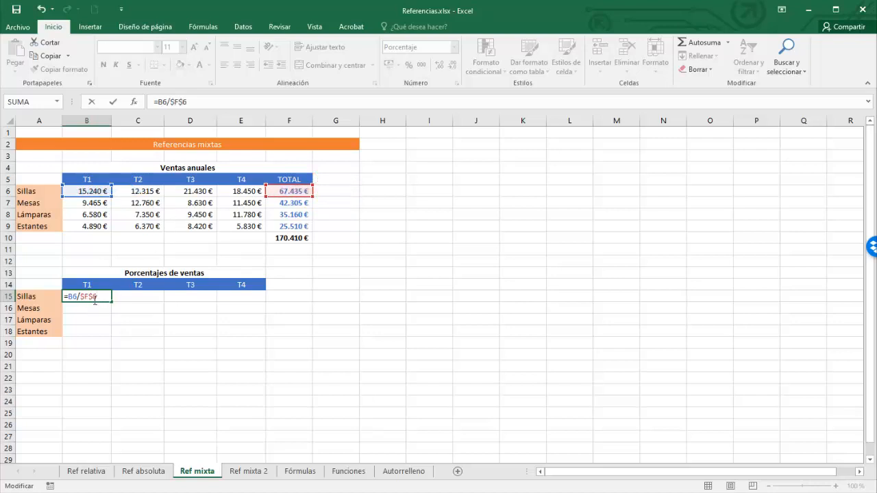
{"action": "key", "text": "ctrl+Return"}
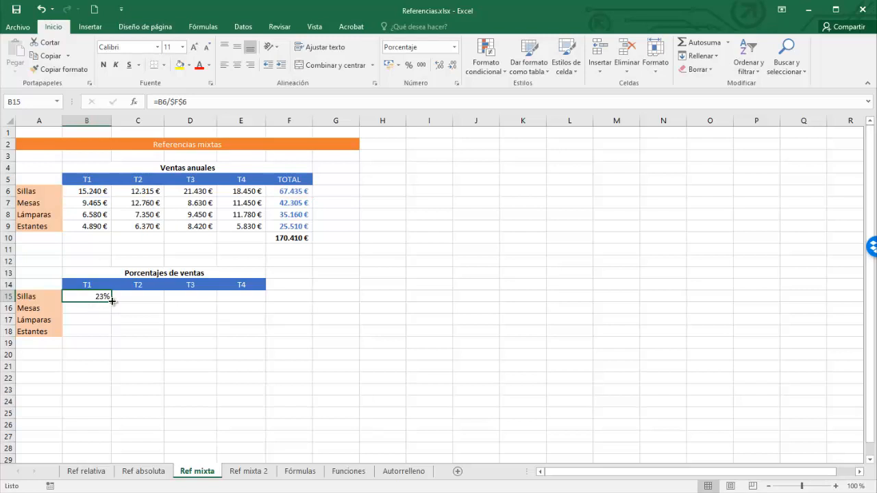
Fill the Sillas percentage formula across to T4 and reopen the T1 formula to inspect it.
{"action": "left_click_drag", "start_coordinate": [112, 300], "coordinate": [243, 296]}
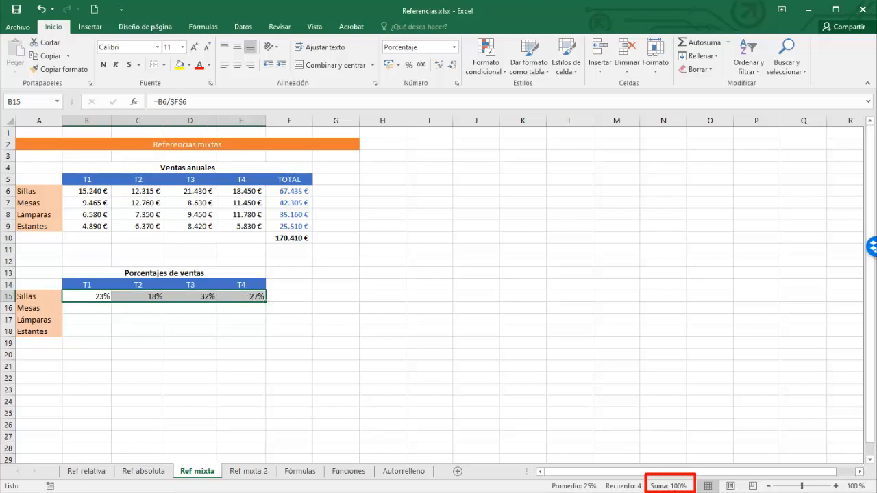
{"action": "left_click", "coordinate": [92, 299]}
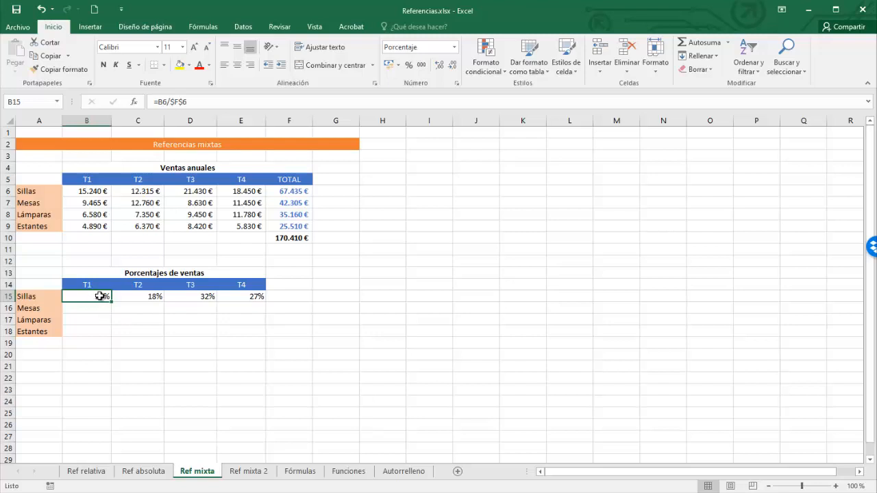
{"action": "double_click", "coordinate": [100, 296]}
{"action": "double_click", "coordinate": [97, 303]}
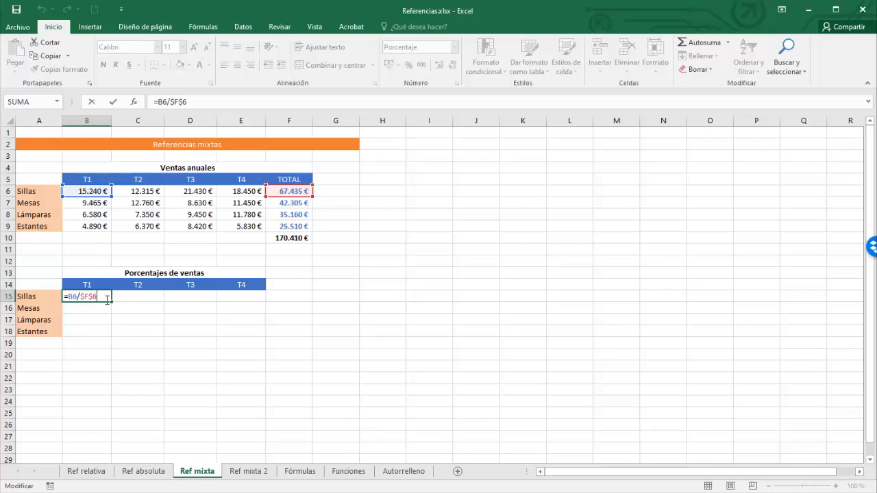
Change the total reference to a mixed one so the Sillas T1 formula reads =B6/$F6, and confirm it.
{"action": "key", "text": "F4"}
{"action": "key", "text": "F4"}
{"action": "key", "text": "F4"}
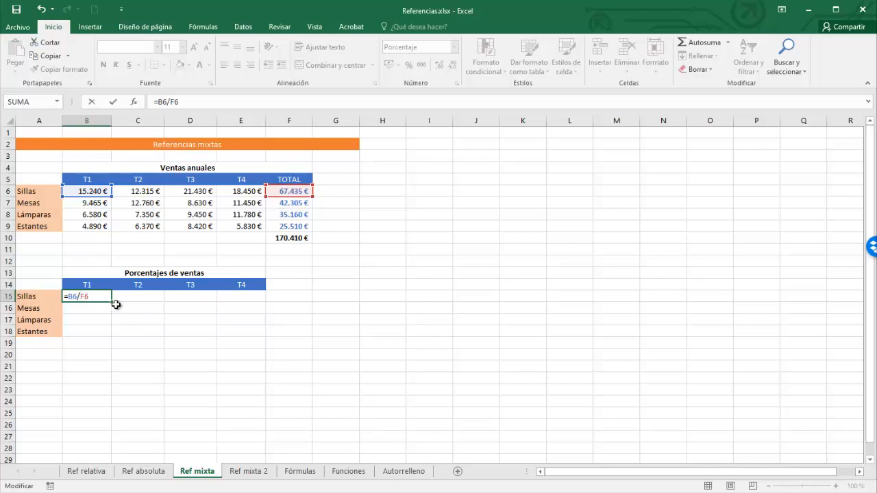
{"action": "key", "text": "F4"}
{"action": "key", "text": "F4"}
{"action": "key", "text": "F4"}
{"action": "key", "text": "Return"}
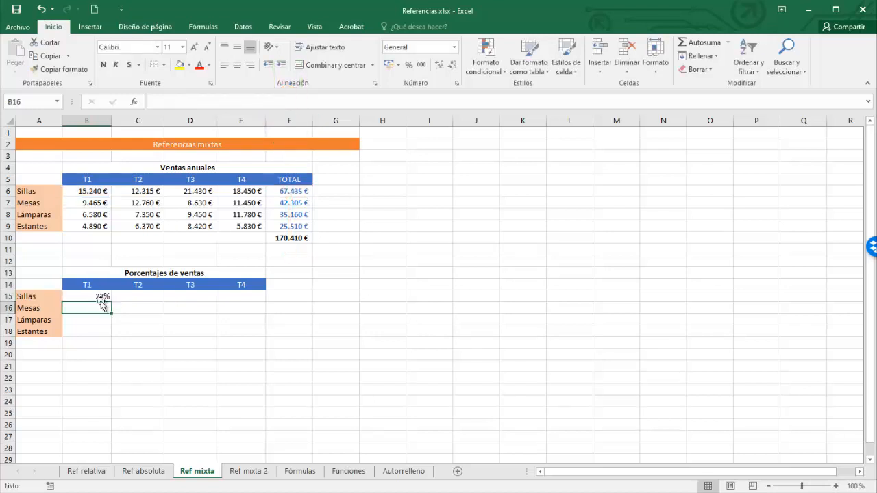
Fill the Sillas T1 percentage formula across to T4 and down to the Estantes row.
{"action": "left_click", "coordinate": [110, 299]}
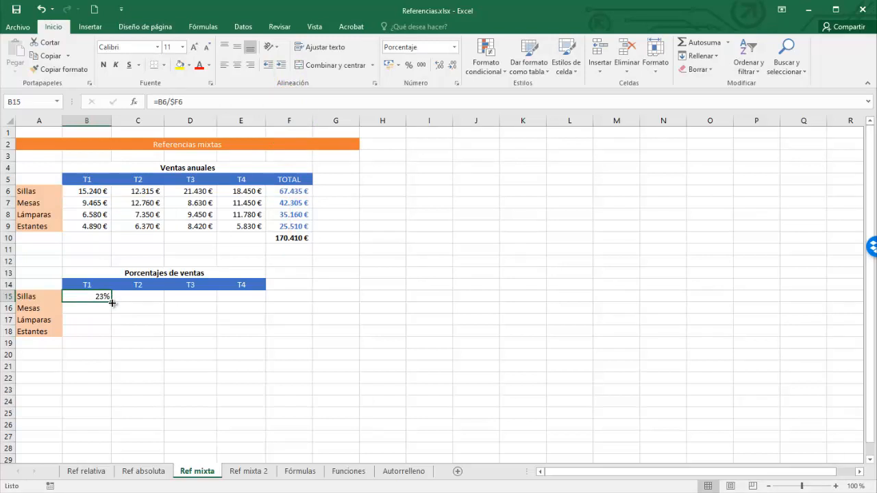
{"action": "left_click_drag", "start_coordinate": [112, 302], "coordinate": [264, 335]}
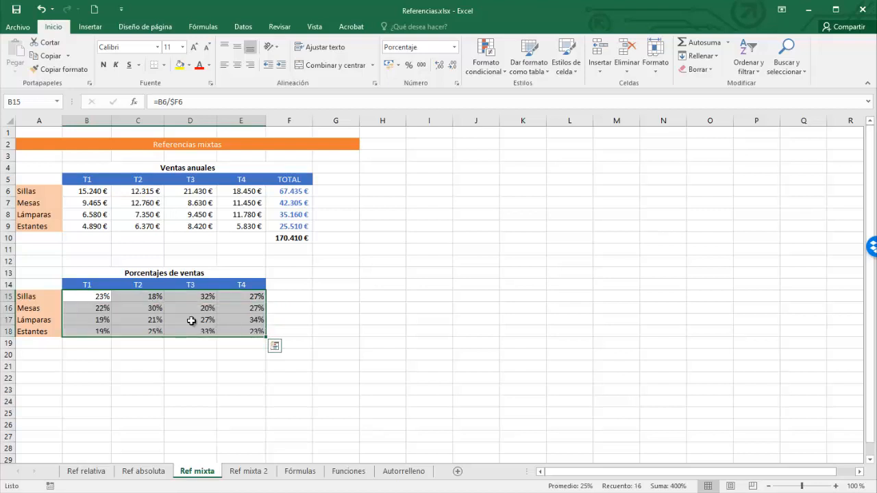
Select the Mesas and Estantes percentage rows to check their sums.
{"action": "left_click", "coordinate": [89, 310]}
{"action": "left_click_drag", "start_coordinate": [90, 310], "coordinate": [234, 311]}
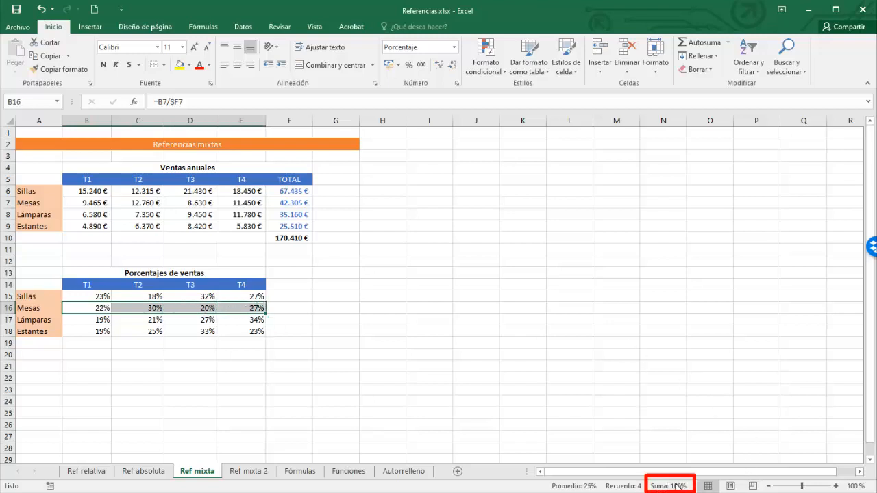
{"action": "left_click_drag", "start_coordinate": [99, 333], "coordinate": [230, 334]}
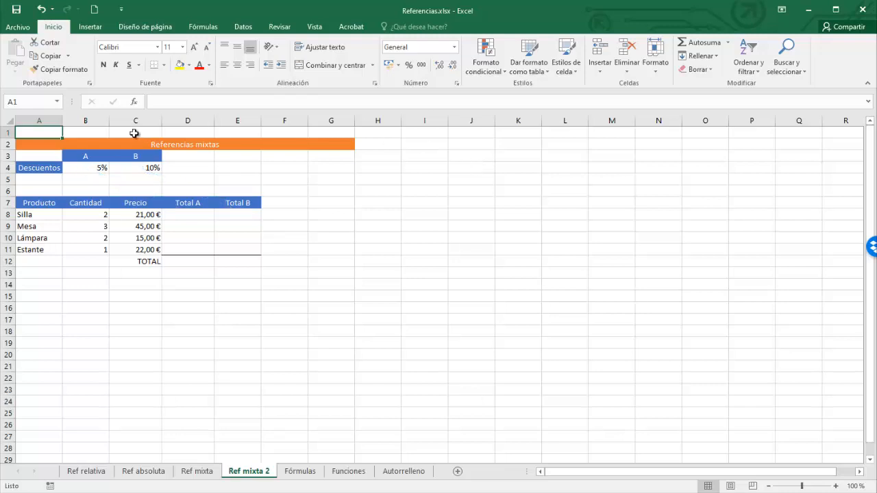
On the Ref mixta 2 sheet, build the Silla Total A formula =B8*C8*(1-B4).
{"action": "double_click", "coordinate": [188, 215]}
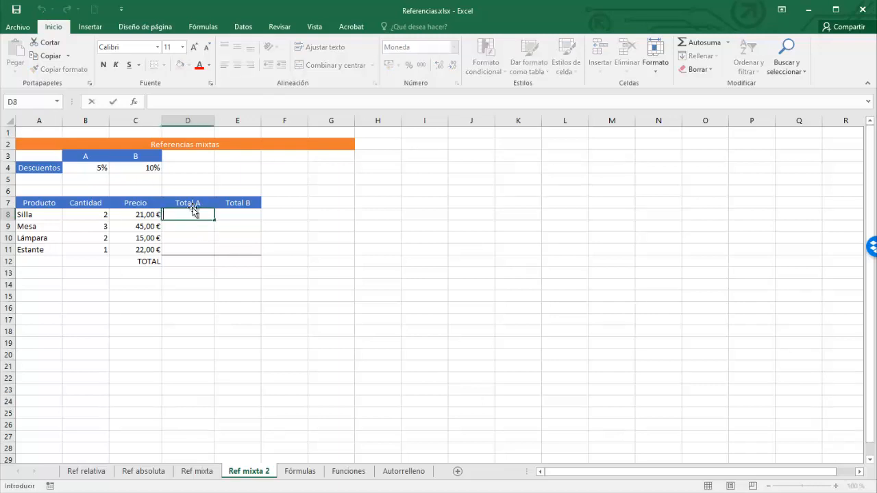
{"action": "type", "text": "="}
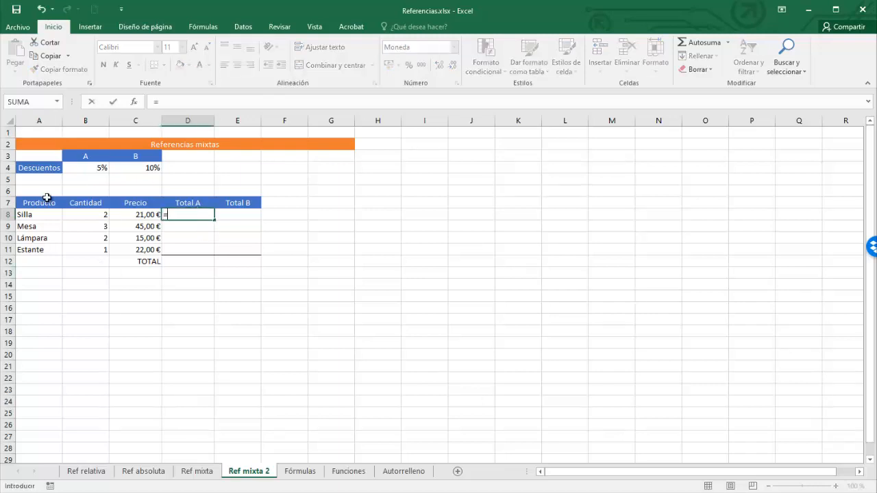
{"action": "left_click", "coordinate": [99, 216]}
{"action": "type", "text": "*"}
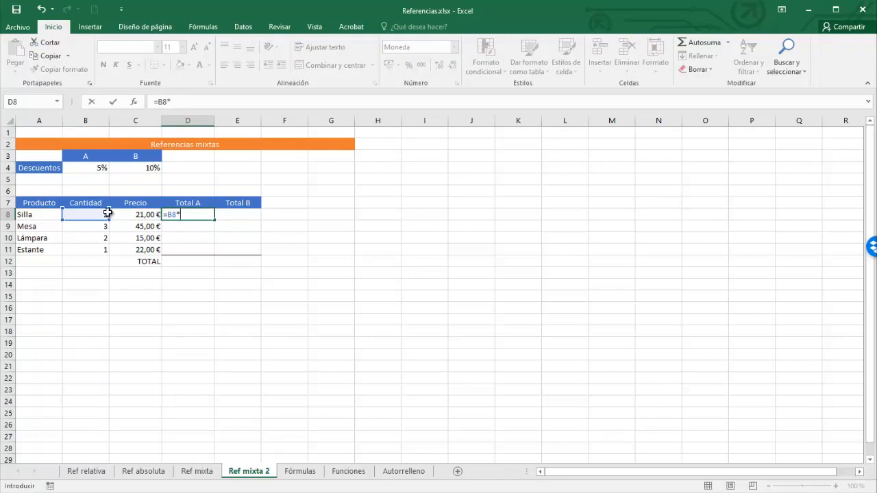
{"action": "left_click", "coordinate": [136, 215]}
{"action": "type", "text": "*(1"}
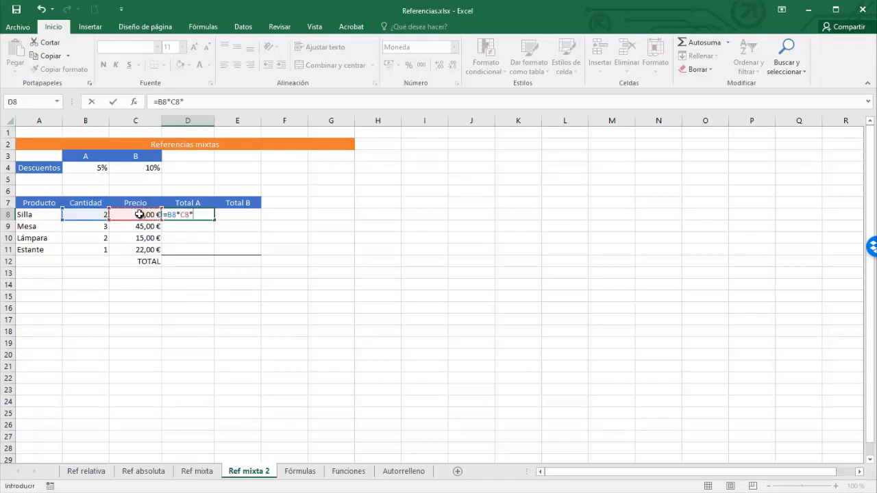
{"action": "type", "text": "-"}
{"action": "left_click", "coordinate": [95, 166]}
{"action": "type", "text": ")"}
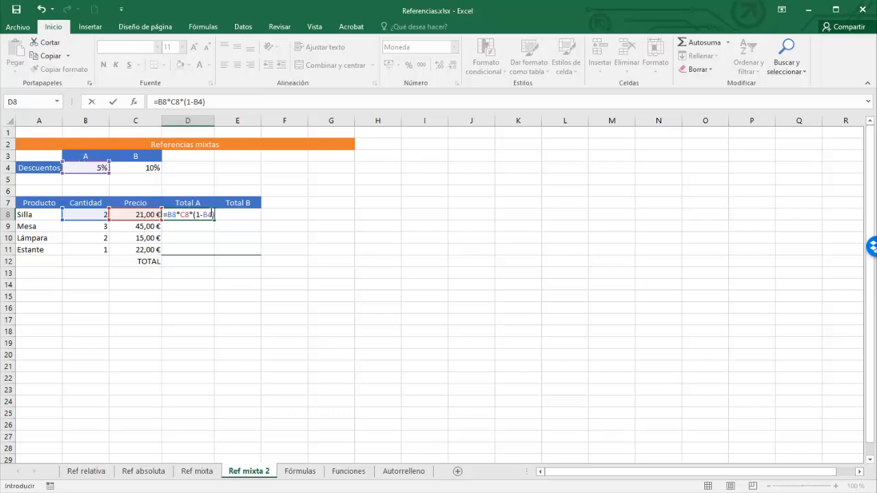
Lock the row of the discount reference so it reads B$4.
{"action": "left_click", "coordinate": [208, 214]}
{"action": "key", "text": "F4"}
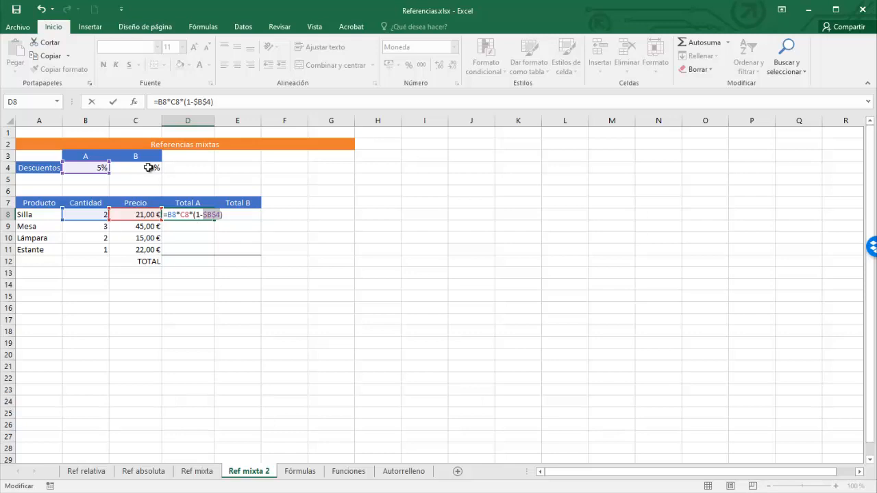
{"action": "key", "text": "F4"}
{"action": "key", "text": "F4"}
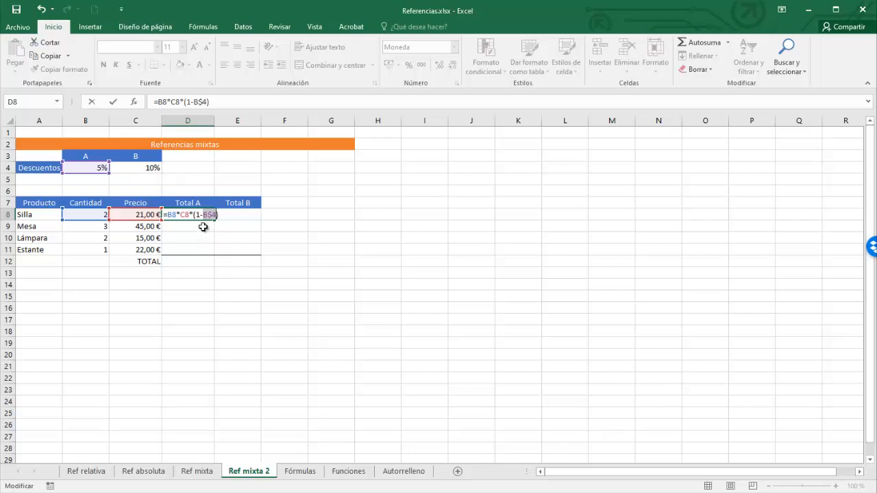
{"action": "key", "text": "F4"}
{"action": "key", "text": "F4"}
{"action": "key", "text": "F4"}
{"action": "key", "text": "F4"}
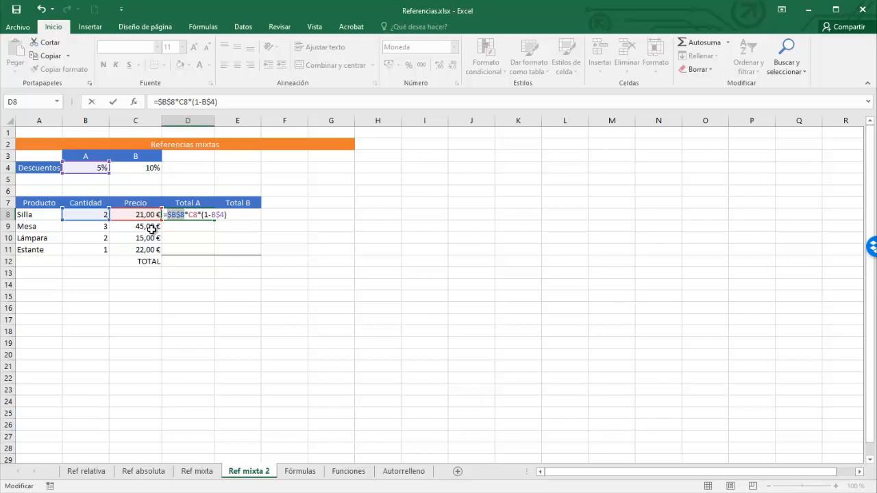
Lock the columns of the quantity and price references as $B8 and $C8, and enter the formula.
{"action": "key", "text": "F4"}
{"action": "key", "text": "F4"}
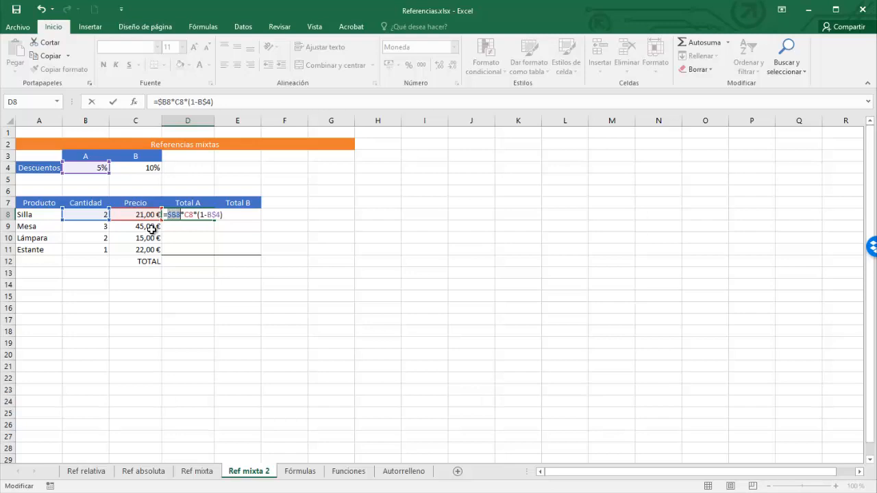
{"action": "left_click", "coordinate": [189, 215]}
{"action": "key", "text": "F4"}
{"action": "key", "text": "F4"}
{"action": "key", "text": "F4"}
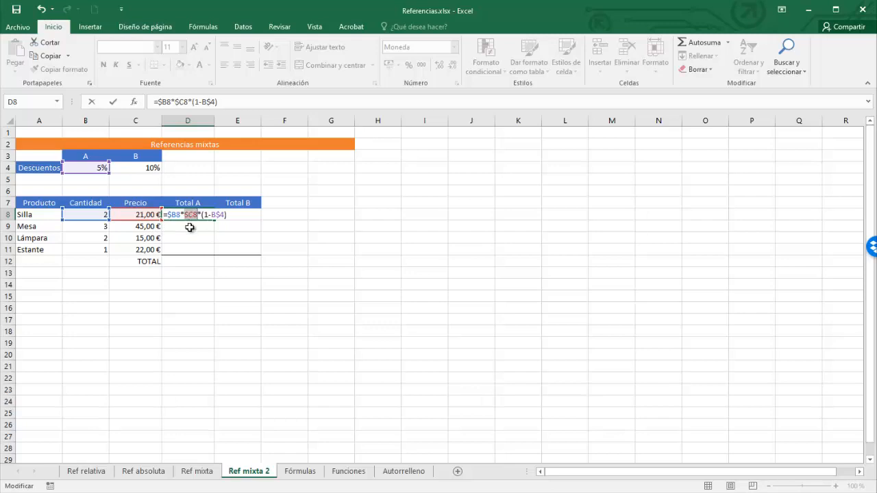
{"action": "key", "text": "Return"}
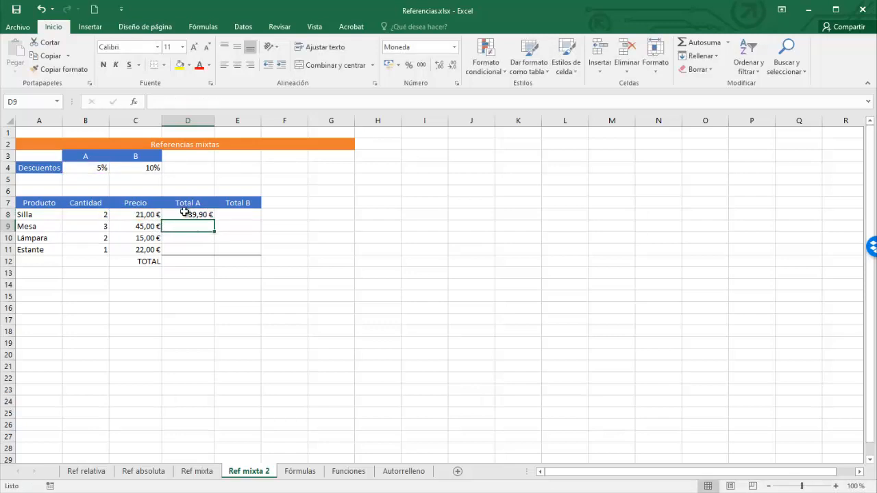
Fill the Silla Total A formula across to Total B and down to the Estante row.
{"action": "left_click", "coordinate": [185, 214]}
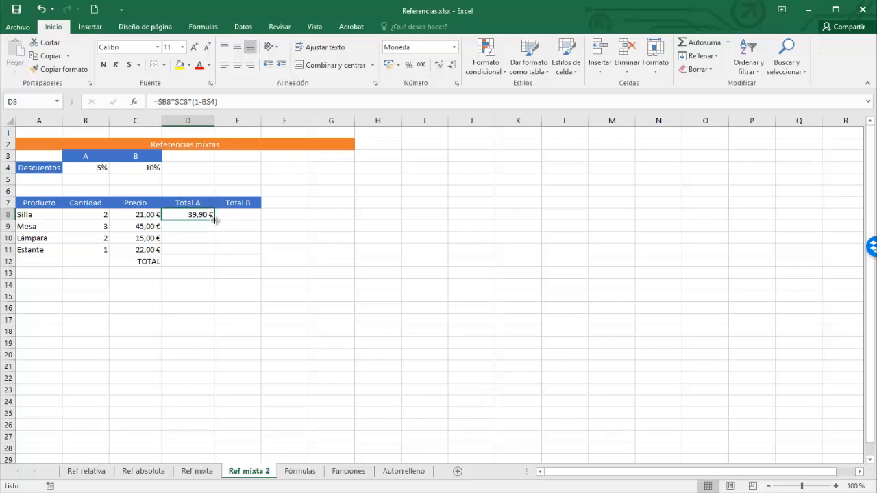
{"action": "left_click_drag", "start_coordinate": [215, 219], "coordinate": [249, 214]}
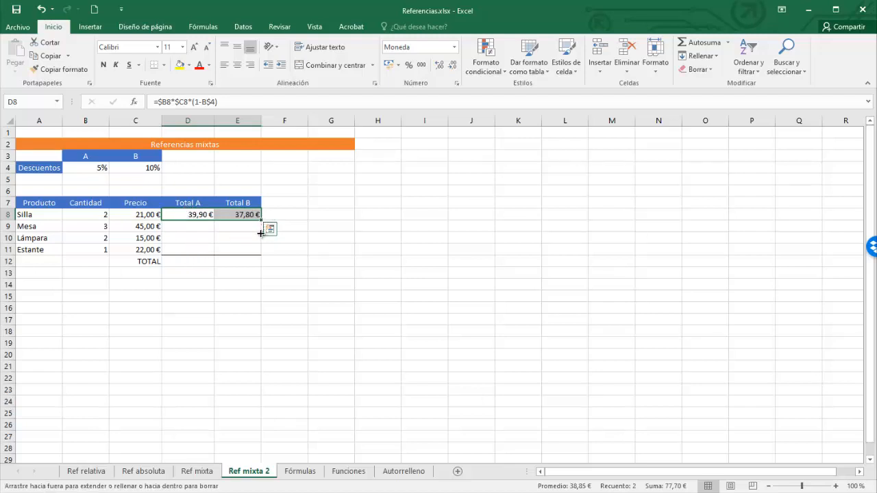
{"action": "left_click_drag", "start_coordinate": [260, 234], "coordinate": [259, 253]}
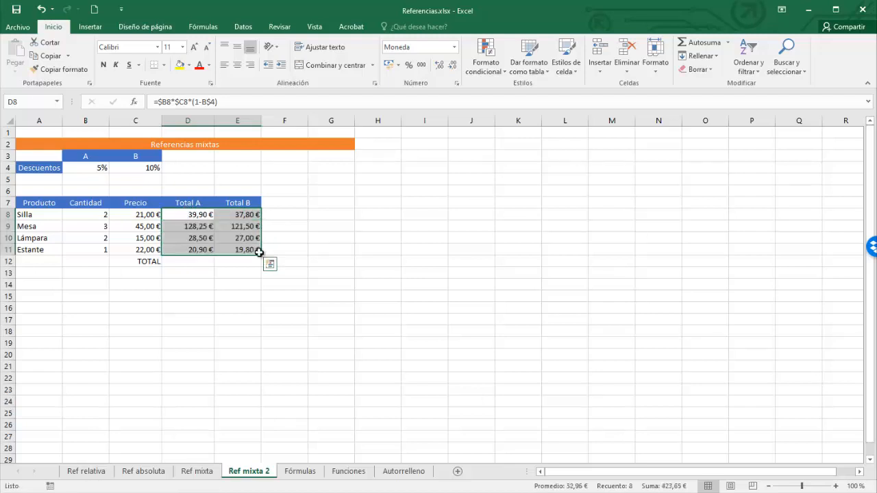
Open the Lámpara Total A and Estante Total B formulas to inspect their references.
{"action": "double_click", "coordinate": [196, 238]}
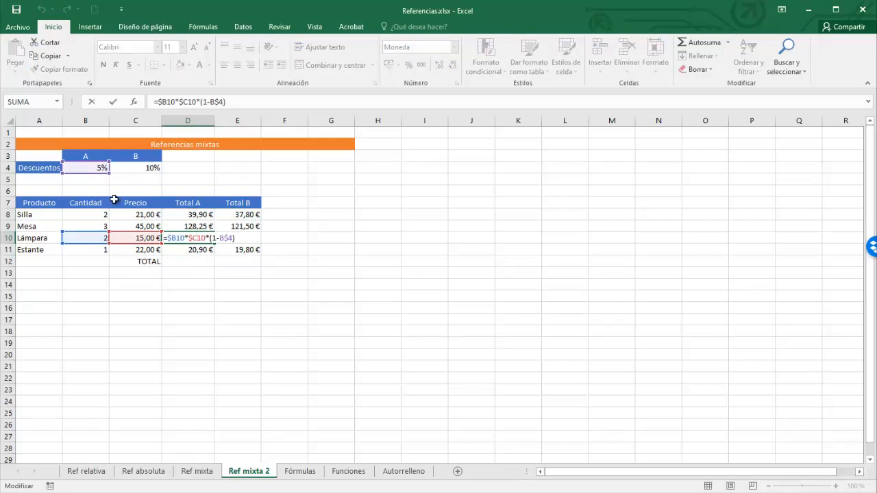
{"action": "key", "text": "Escape"}
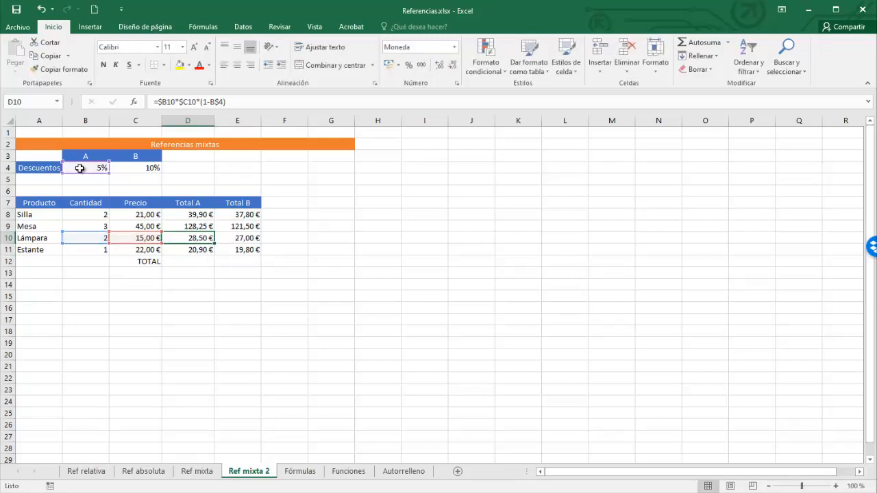
{"action": "left_click", "coordinate": [248, 251]}
{"action": "key", "text": "F2"}
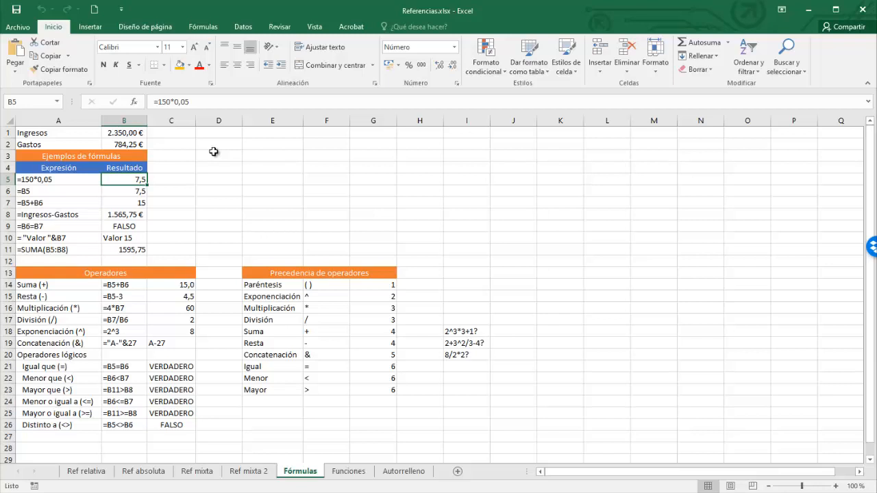
Review the Resultado cells of the formula examples table on the Fórmulas sheet.
{"action": "left_click", "coordinate": [134, 191]}
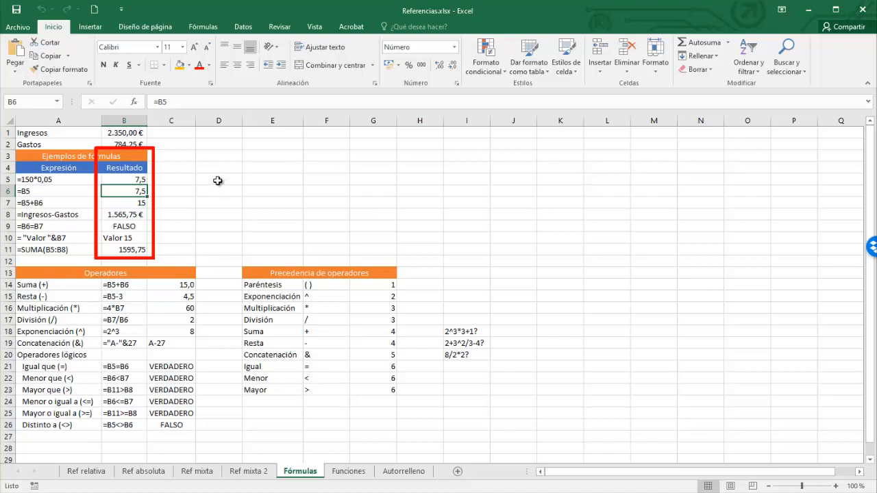
{"action": "left_click", "coordinate": [131, 214]}
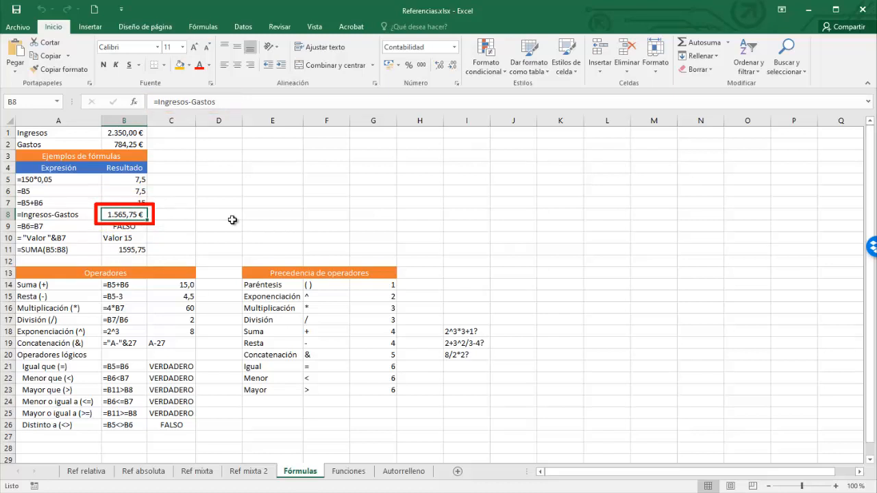
{"action": "key", "text": "Down"}
{"action": "key", "text": "Down"}
{"action": "key", "text": "Down"}
{"action": "key", "text": "Down"}
{"action": "key", "text": "Down"}
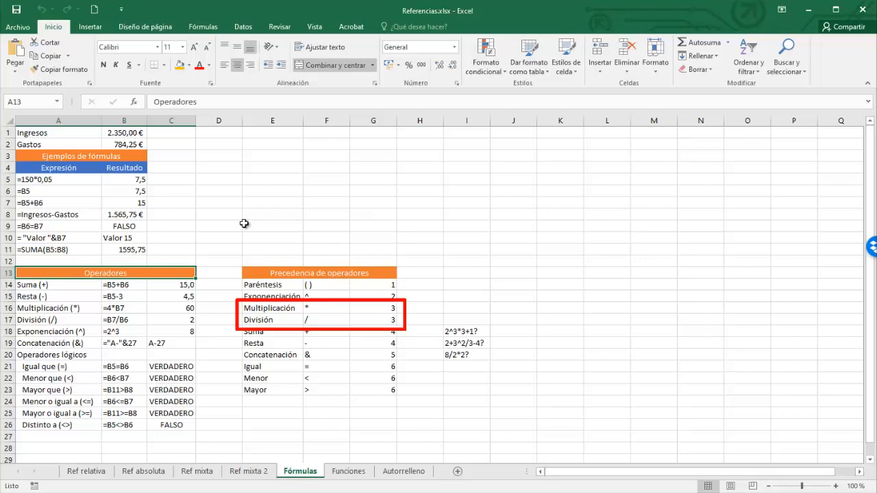
Examine the operator precedence exercises next to the precedence table.
{"action": "left_click", "coordinate": [471, 332]}
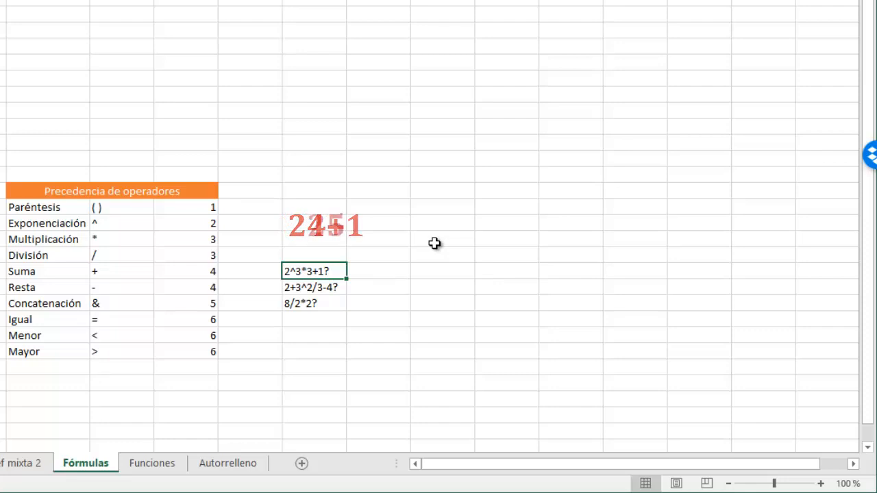
{"action": "key", "text": "Down"}
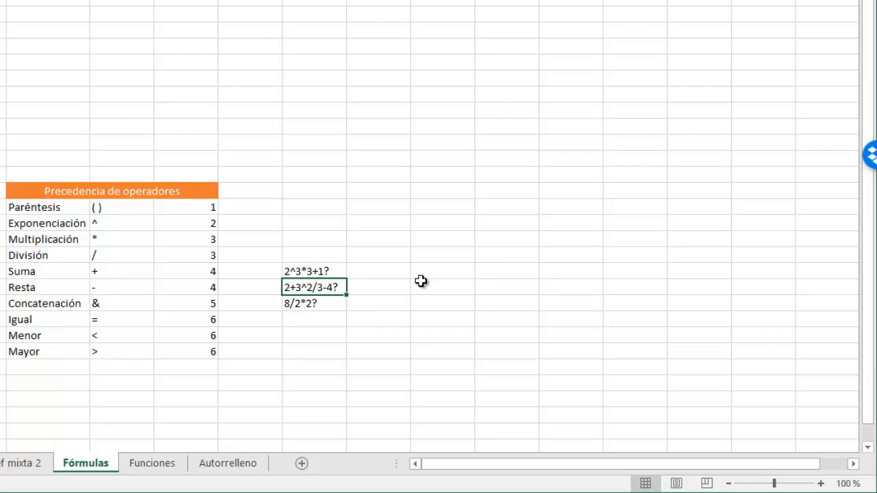
{"action": "left_click", "coordinate": [338, 306]}
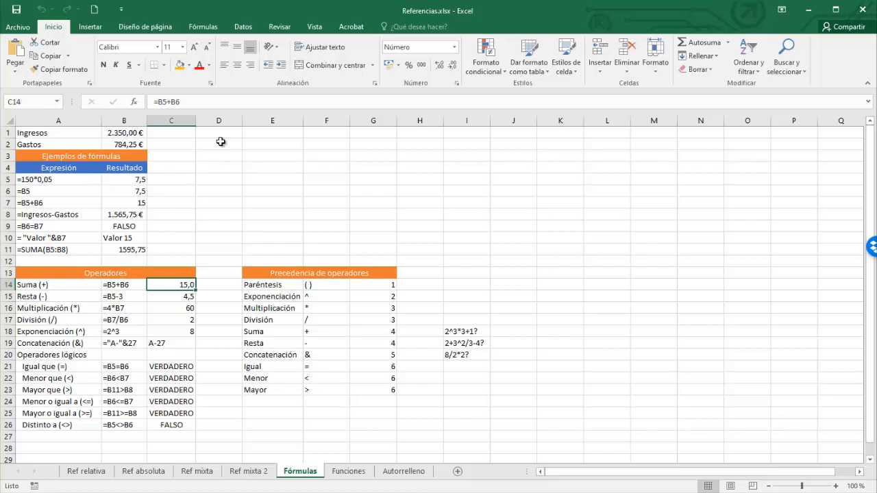
Trace the precedents of the Suma result cell, remove the arrows, and open its formula to view the referenced cells.
{"action": "left_click", "coordinate": [203, 27]}
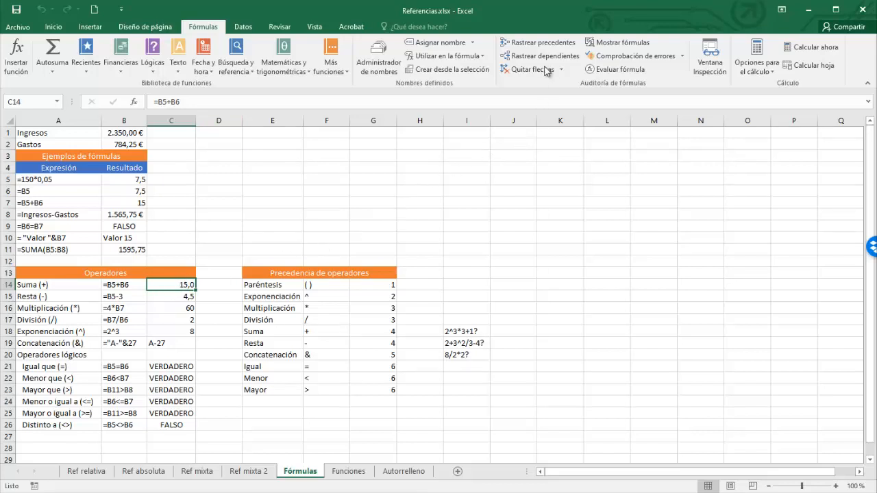
{"action": "left_click", "coordinate": [539, 43]}
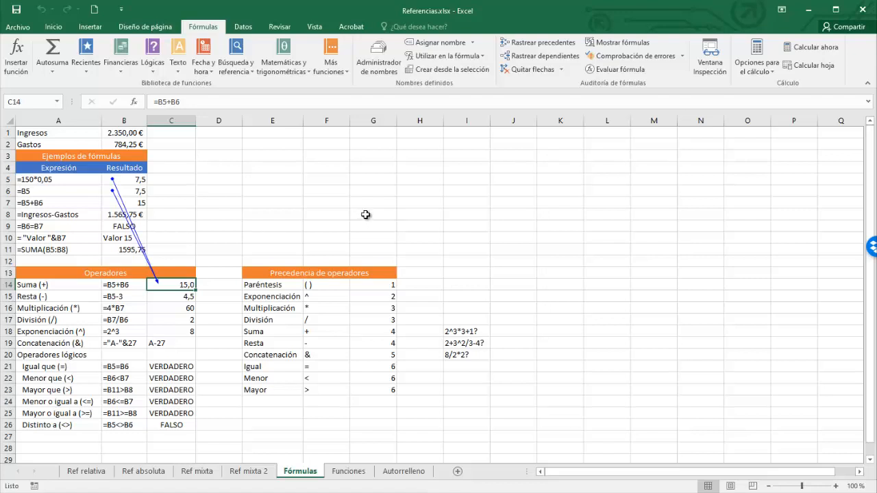
{"action": "left_click", "coordinate": [521, 69]}
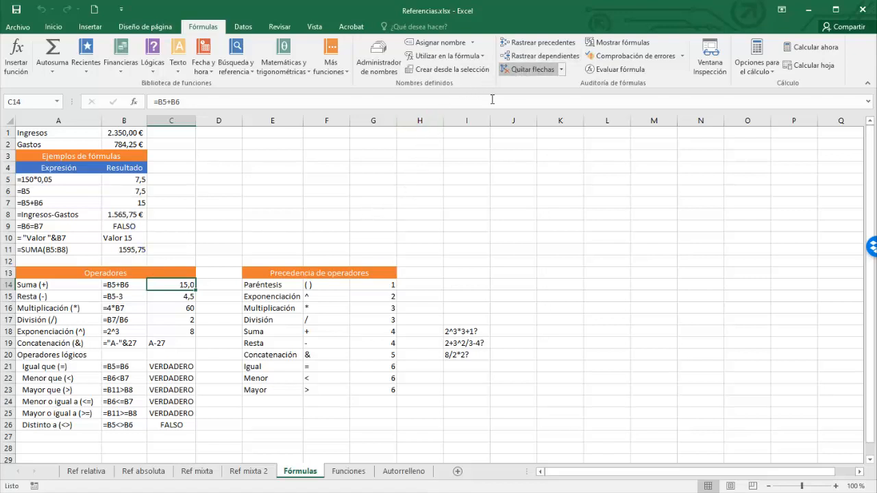
{"action": "double_click", "coordinate": [184, 286]}
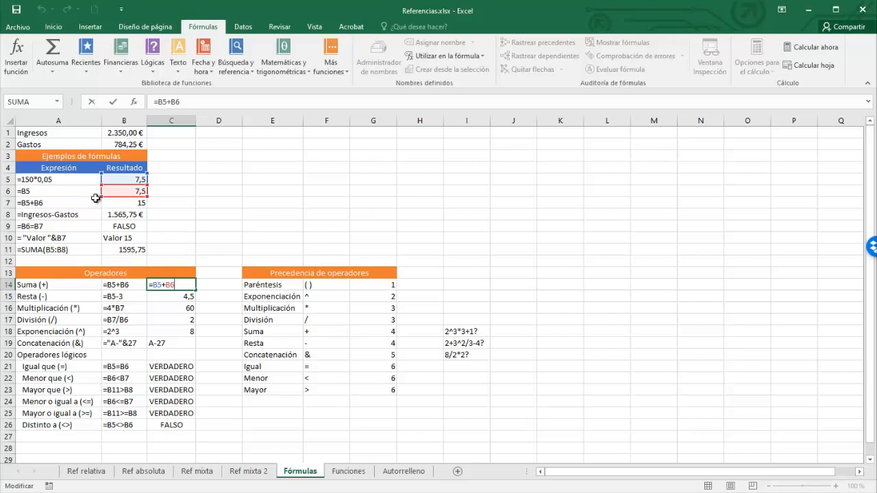
{"action": "left_click_drag", "start_coordinate": [117, 198], "coordinate": [118, 202]}
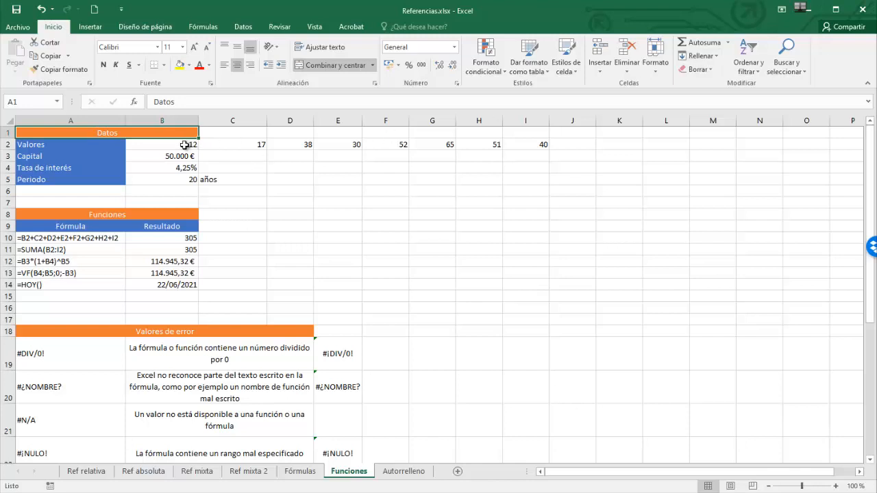
On the Funciones sheet, select the Valores range from B2 to I2.
{"action": "left_click_drag", "start_coordinate": [188, 145], "coordinate": [540, 144]}
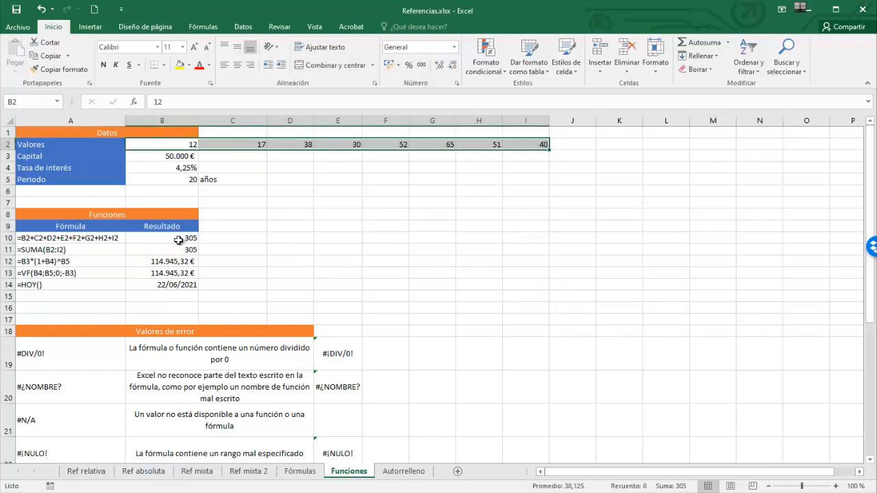
Open each formula in the Resultado column of the Funciones table to view the cells it references.
{"action": "double_click", "coordinate": [178, 240]}
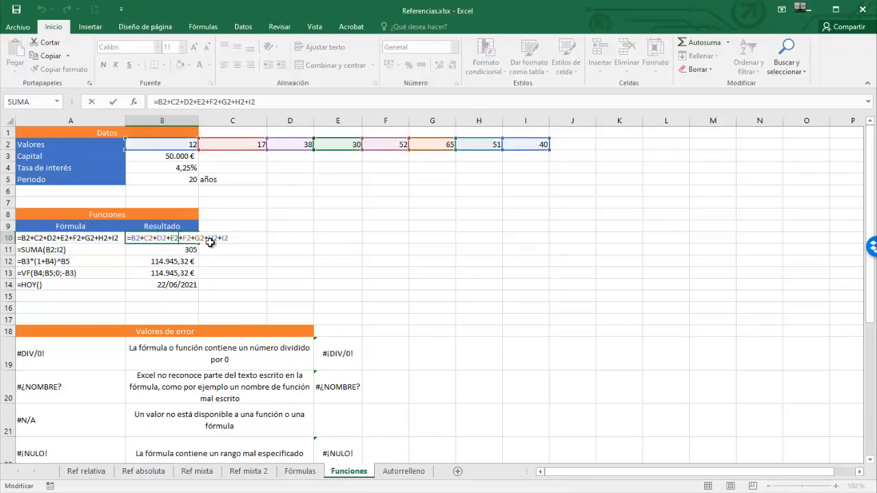
{"action": "key", "text": "Escape"}
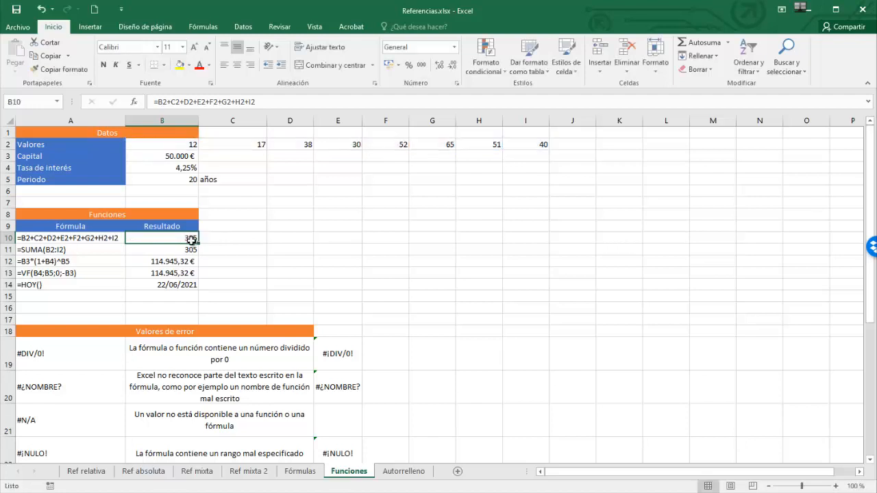
{"action": "left_click", "coordinate": [188, 249]}
{"action": "double_click", "coordinate": [188, 249]}
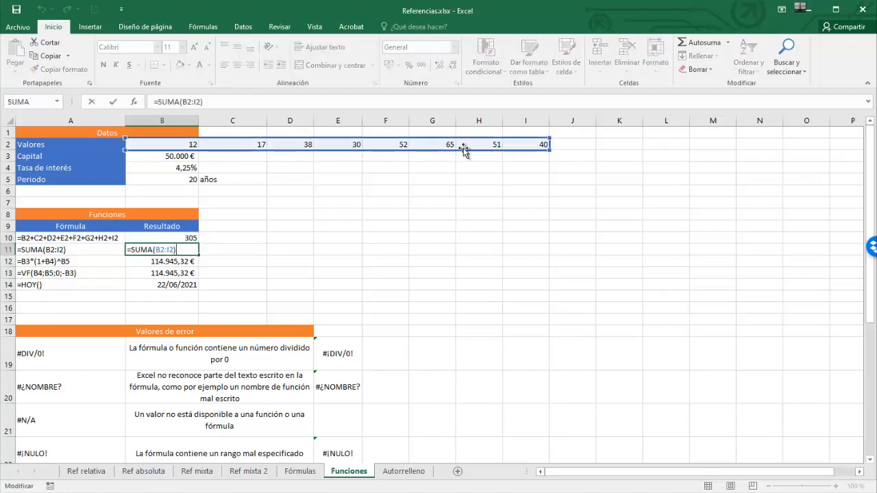
{"action": "left_click", "coordinate": [180, 260]}
{"action": "double_click", "coordinate": [172, 262]}
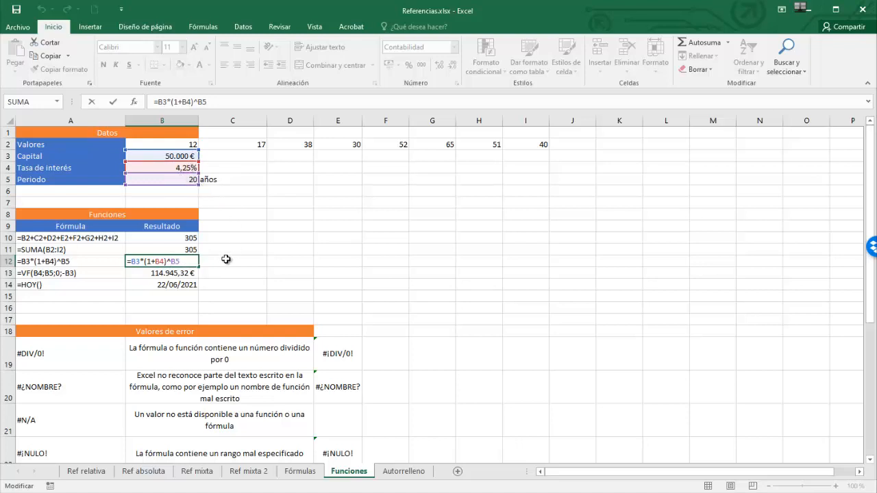
{"action": "key", "text": "Escape"}
{"action": "left_click", "coordinate": [174, 274]}
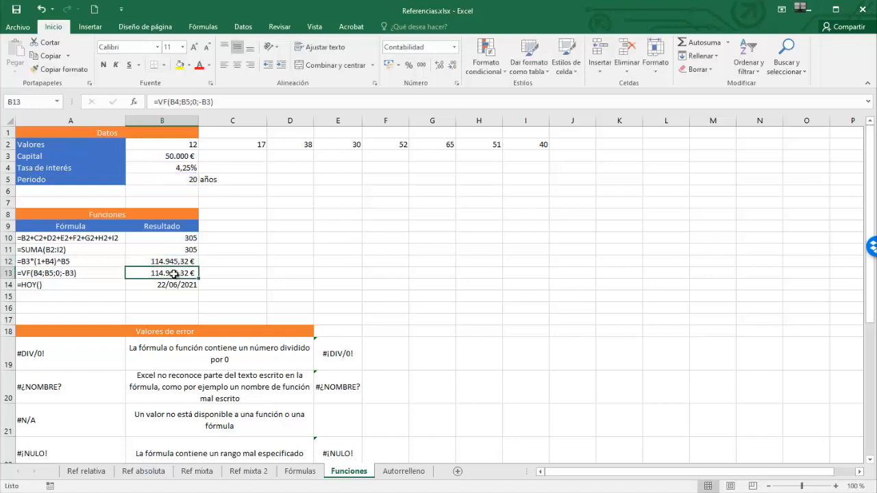
{"action": "double_click", "coordinate": [174, 274]}
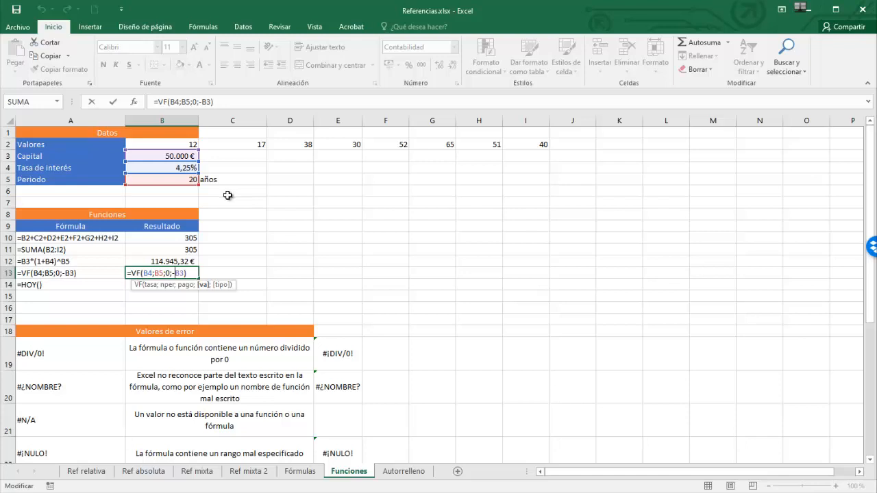
{"action": "key", "text": "ctrl+Return"}
{"action": "double_click", "coordinate": [183, 250]}
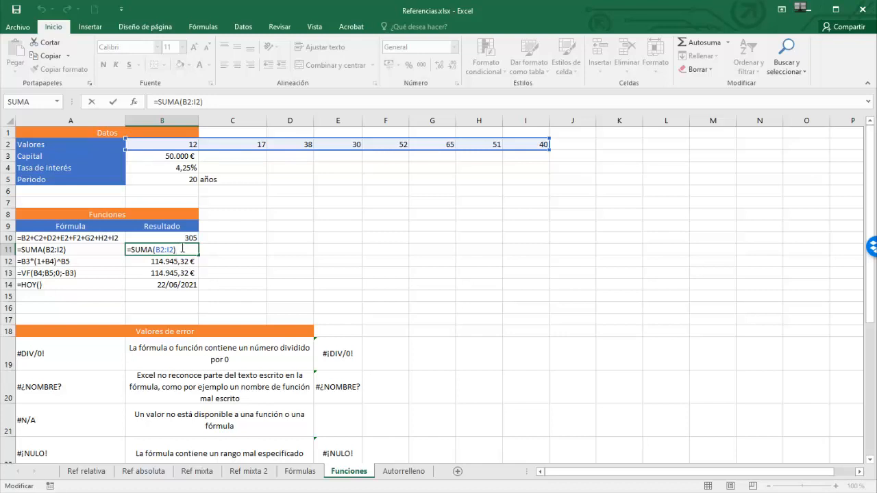
{"action": "left_click", "coordinate": [159, 249]}
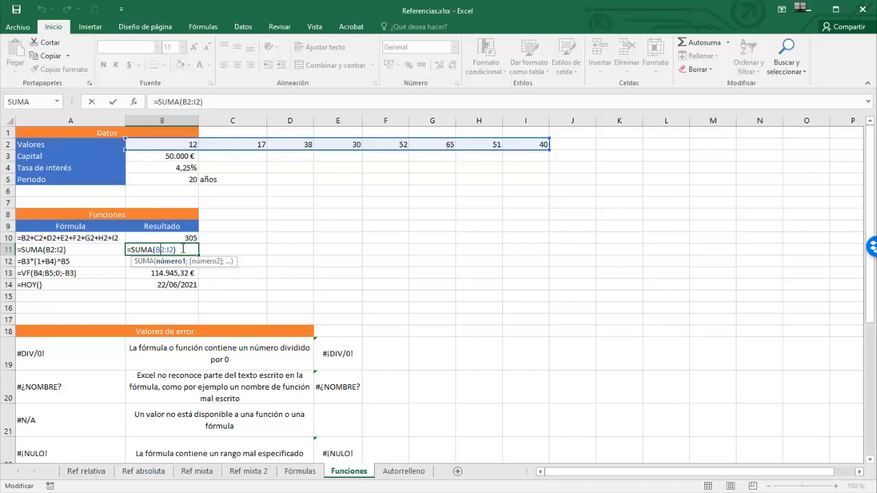
{"action": "key", "text": "ctrl+Return"}
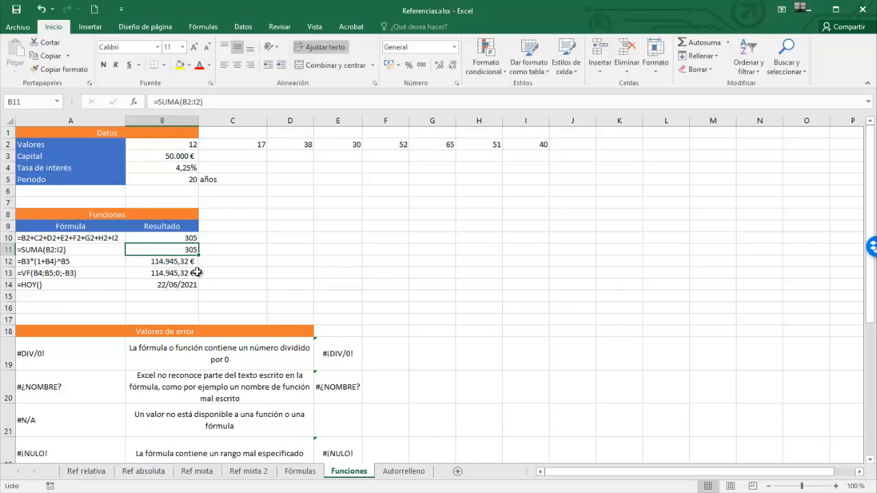
{"action": "double_click", "coordinate": [169, 287]}
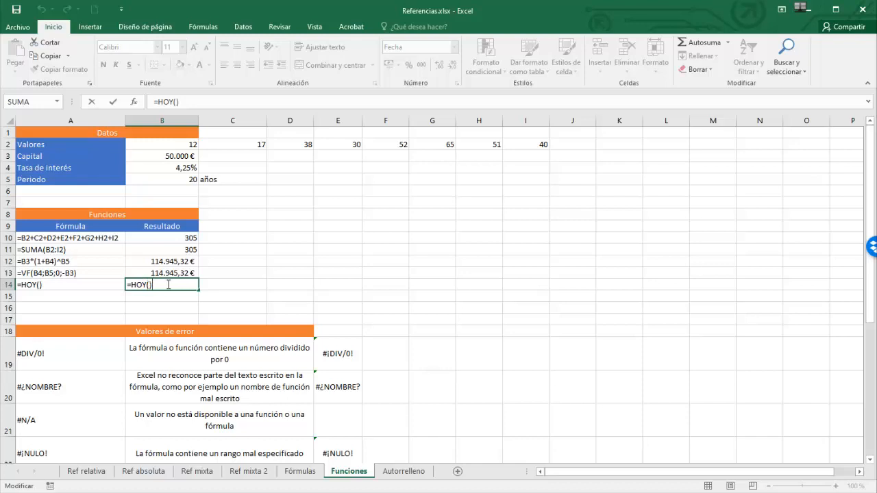
{"action": "key", "text": "ctrl+Return"}
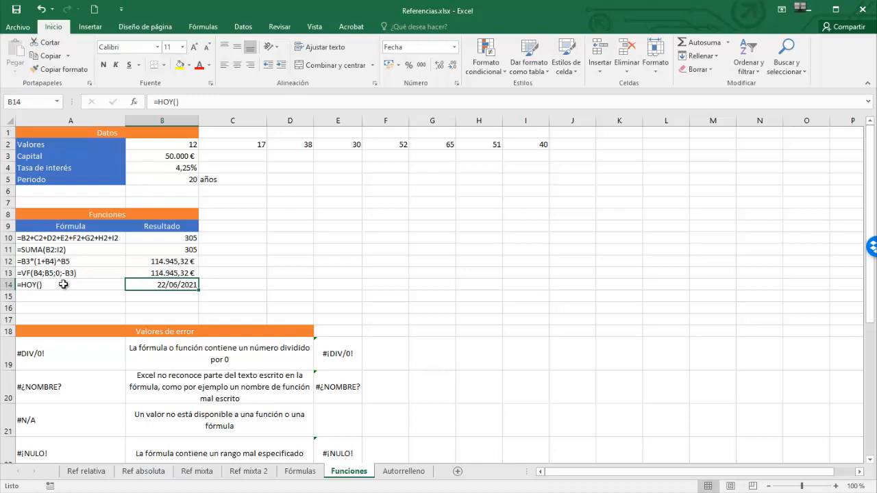
Enter the formula =VF(B4;B5;0;-B3) in cell C13, selecting the referenced cells.
{"action": "left_click_drag", "start_coordinate": [199, 281], "coordinate": [224, 274]}
{"action": "double_click", "coordinate": [224, 274]}
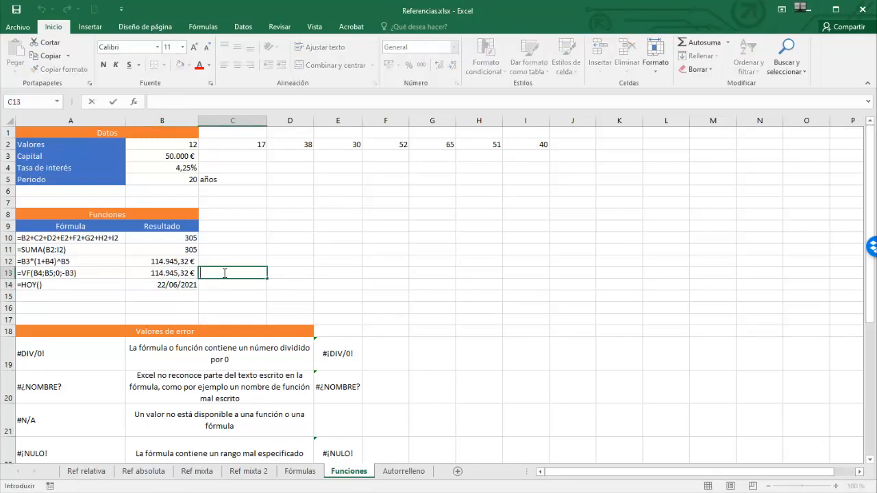
{"action": "type", "text": "="}
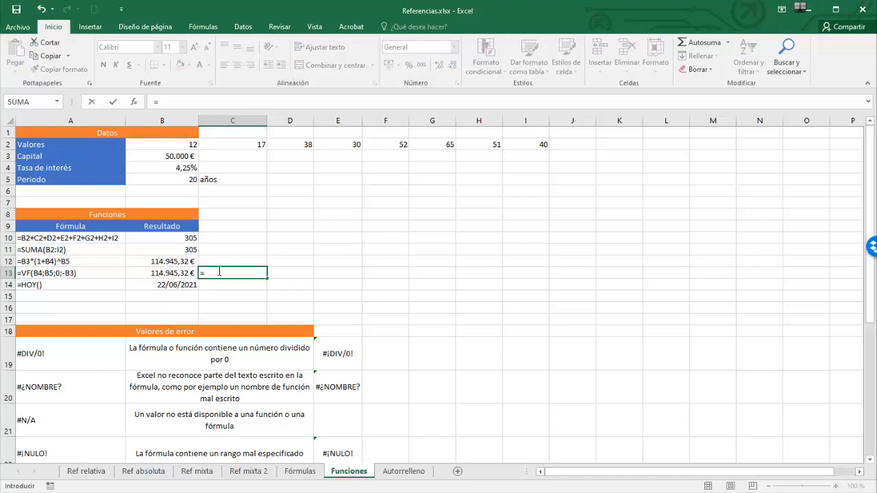
{"action": "type", "text": "V"}
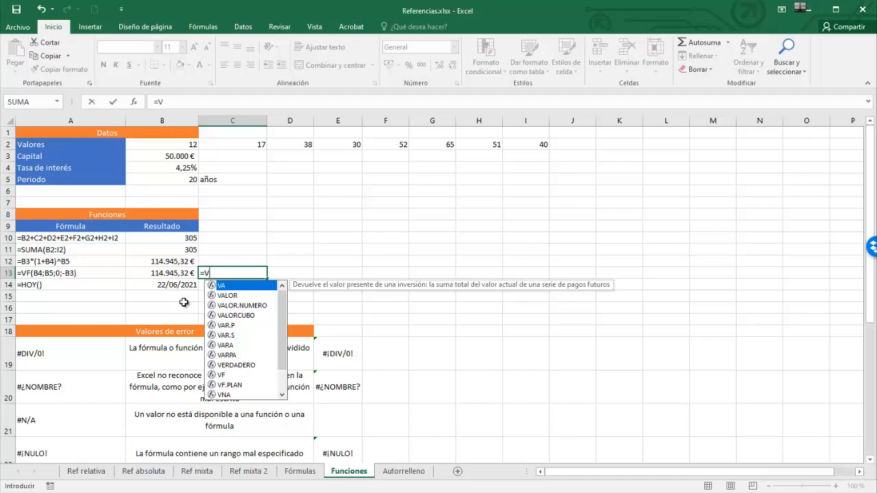
{"action": "double_click", "coordinate": [220, 375]}
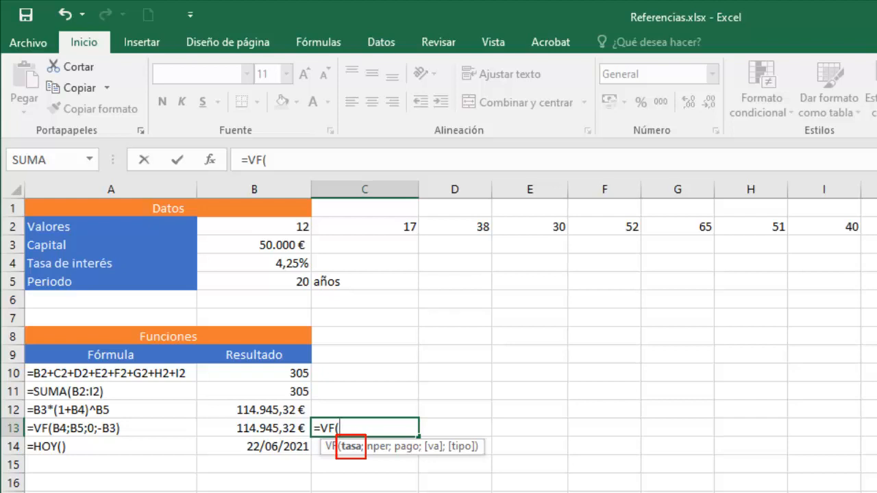
{"action": "left_click", "coordinate": [263, 264]}
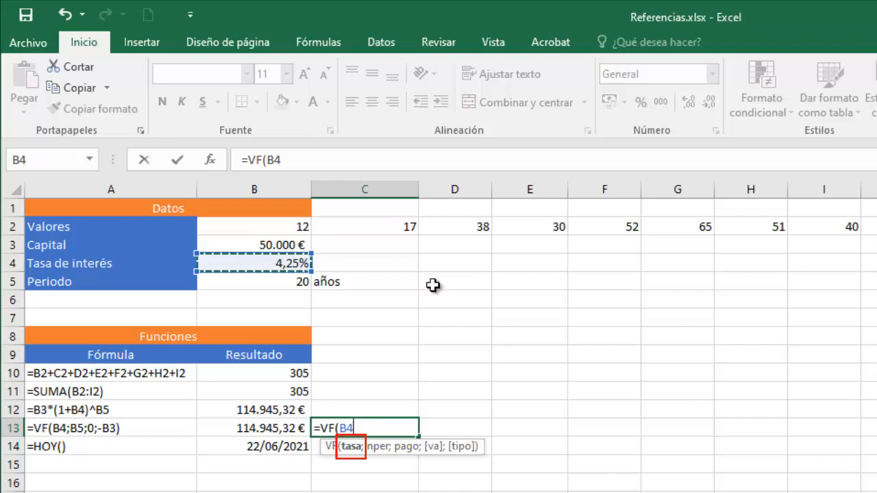
{"action": "type", "text": ";"}
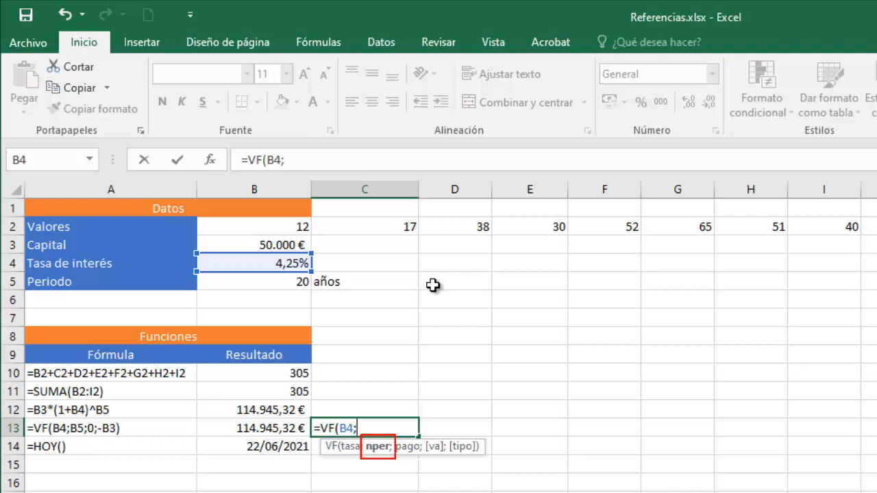
{"action": "left_click", "coordinate": [291, 284]}
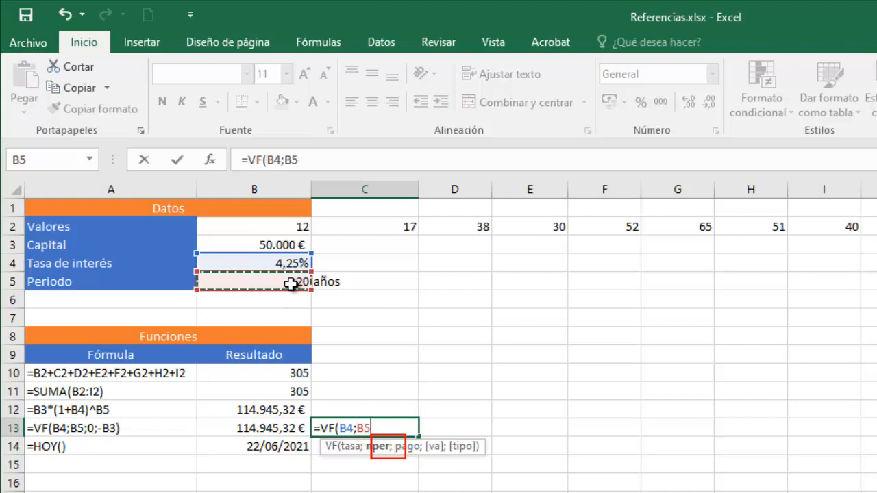
{"action": "type", "text": ";"}
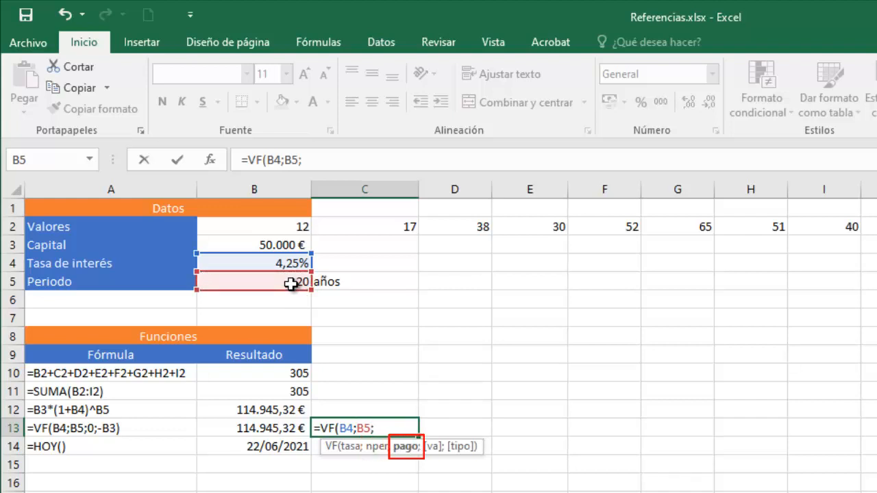
{"action": "type", "text": "0;"}
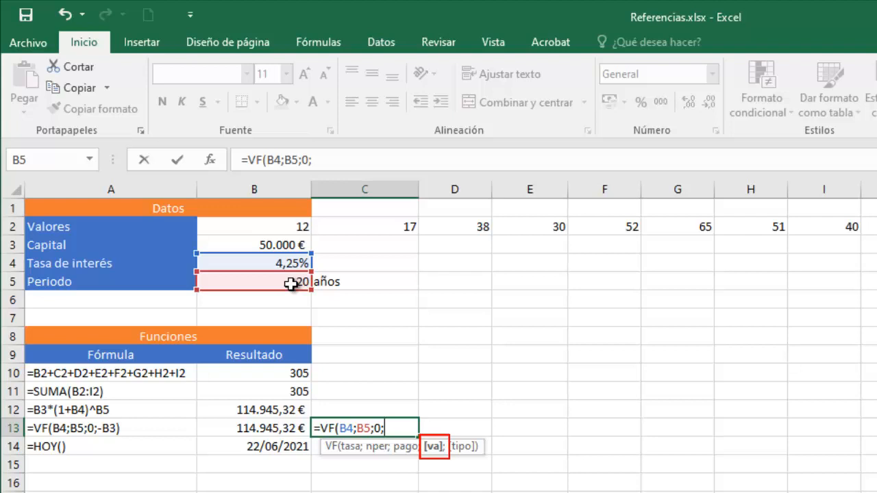
{"action": "type", "text": "-"}
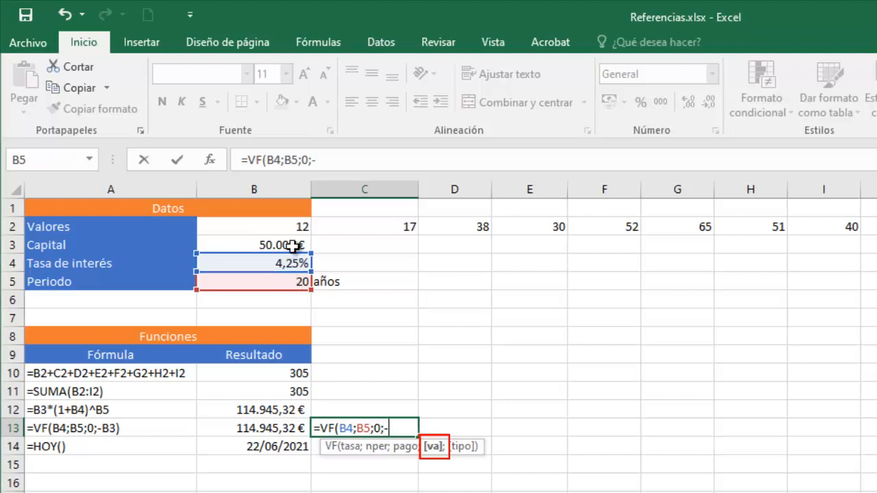
{"action": "left_click", "coordinate": [293, 246]}
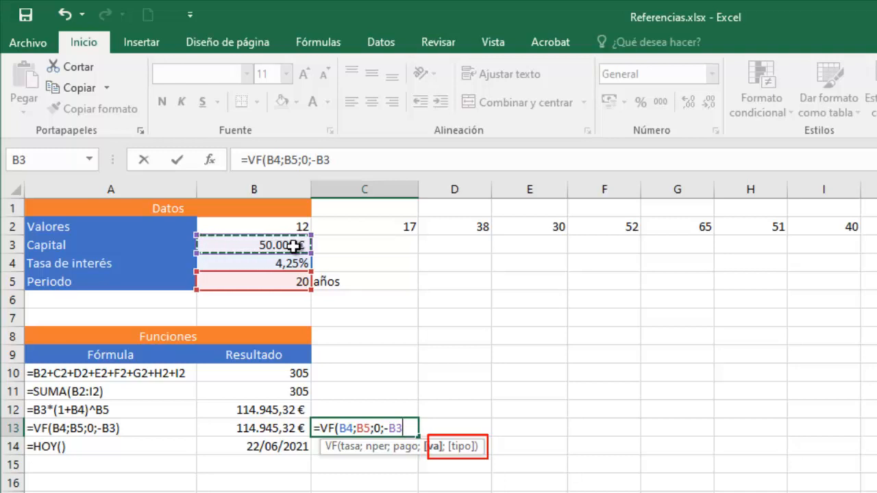
{"action": "type", "text": ")"}
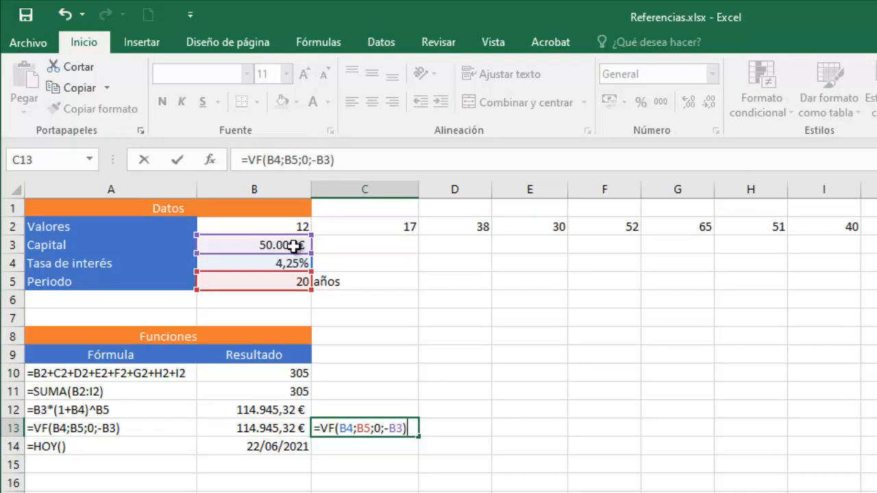
{"action": "key", "text": "Return"}
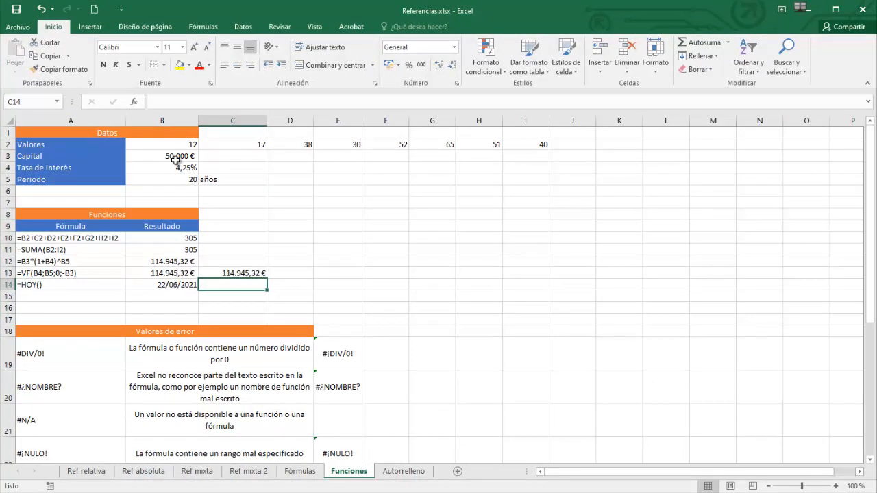
Insert the PROMEDIO function from the Estadísticas category into cell C14 with the range B2:E2.
{"action": "left_click", "coordinate": [135, 103]}
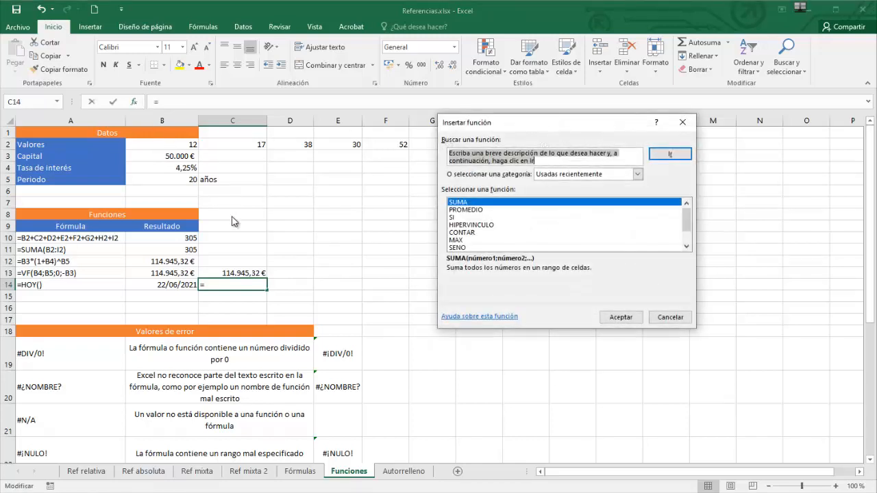
{"action": "left_click", "coordinate": [637, 174]}
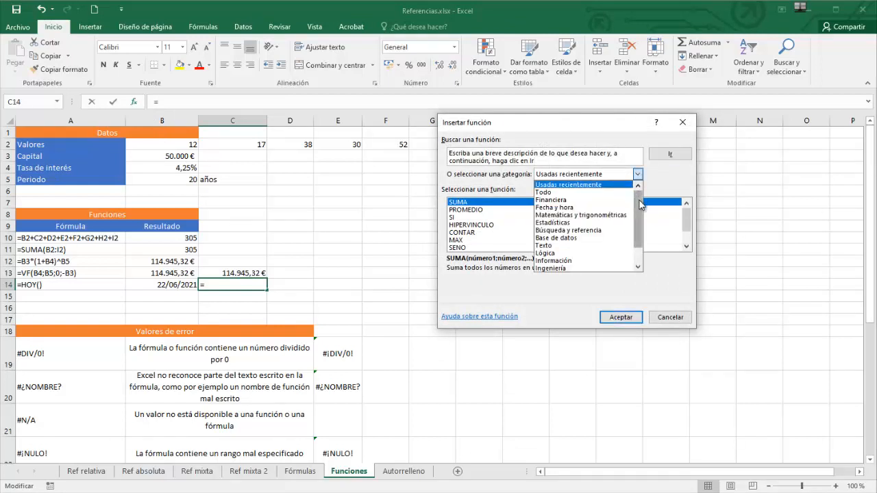
{"action": "left_click", "coordinate": [571, 223]}
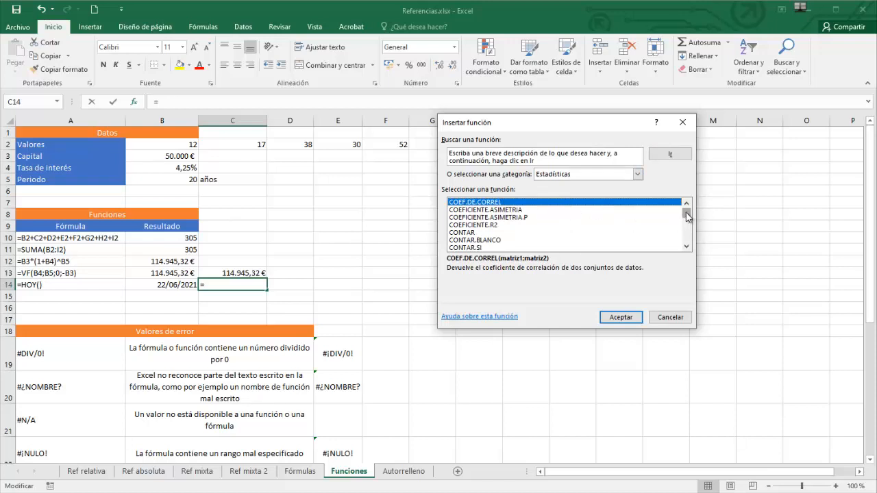
{"action": "left_click_drag", "start_coordinate": [687, 217], "coordinate": [688, 233]}
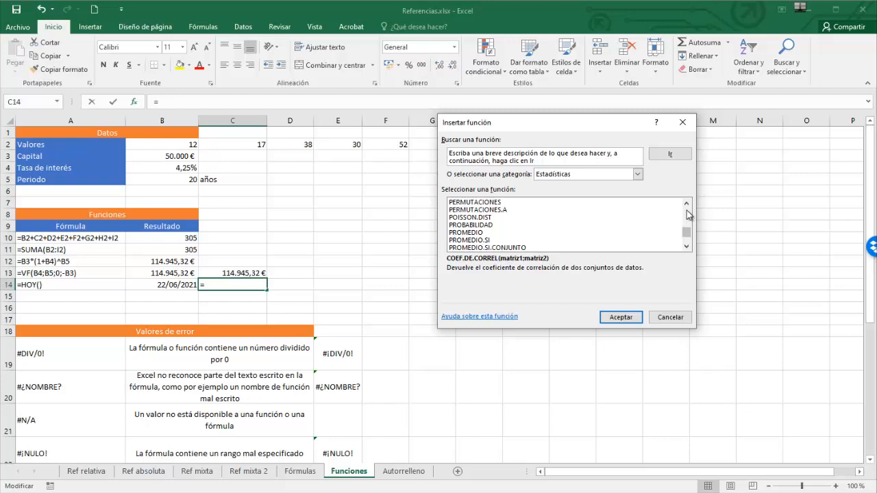
{"action": "left_click", "coordinate": [470, 234]}
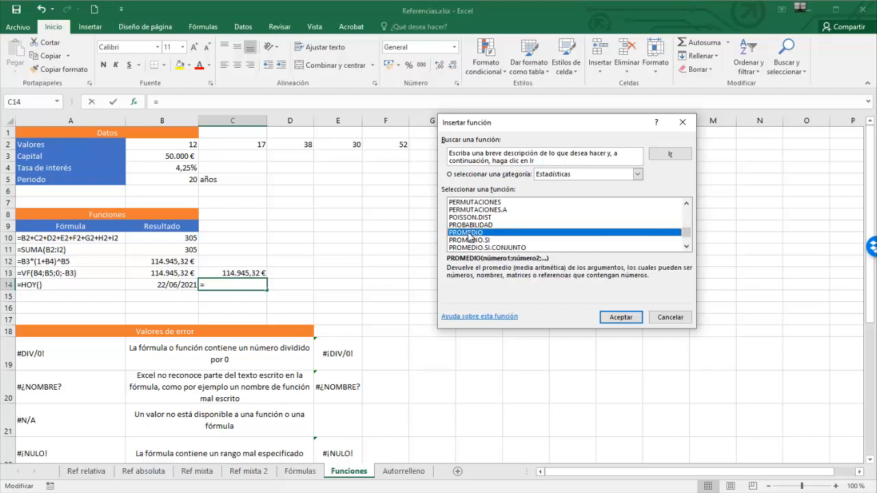
{"action": "left_click", "coordinate": [620, 319]}
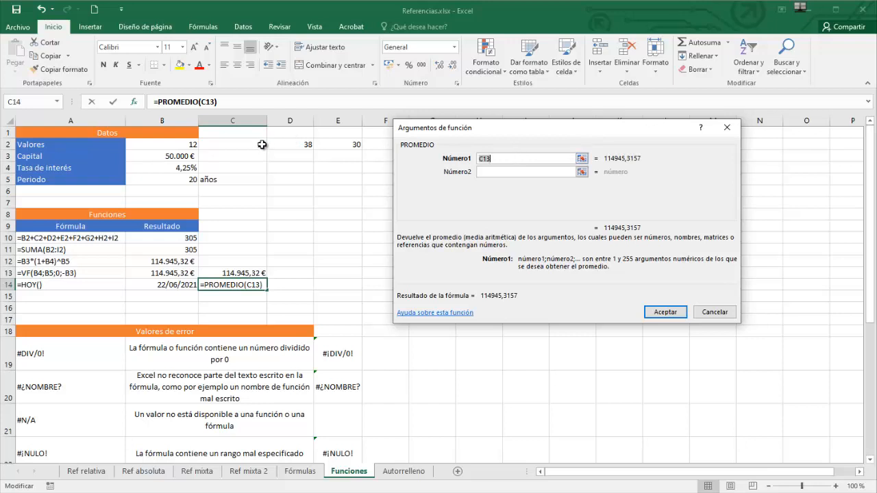
{"action": "left_click_drag", "start_coordinate": [190, 143], "coordinate": [334, 142]}
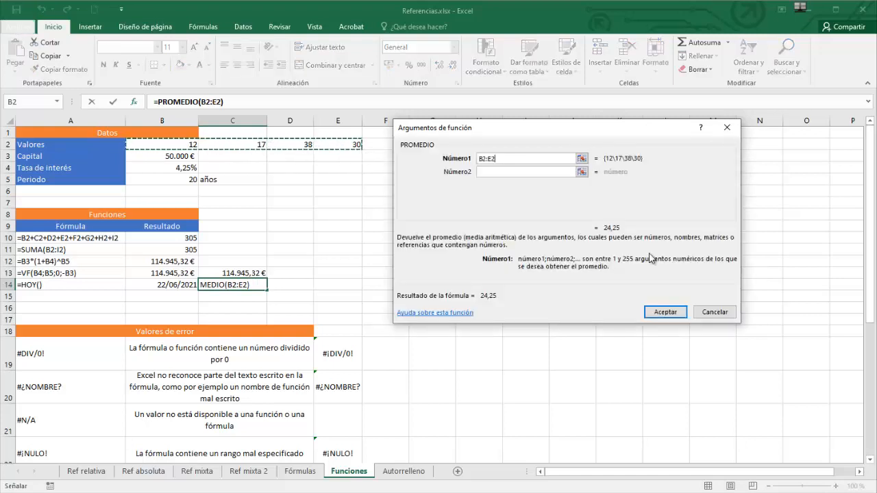
{"action": "left_click", "coordinate": [680, 313]}
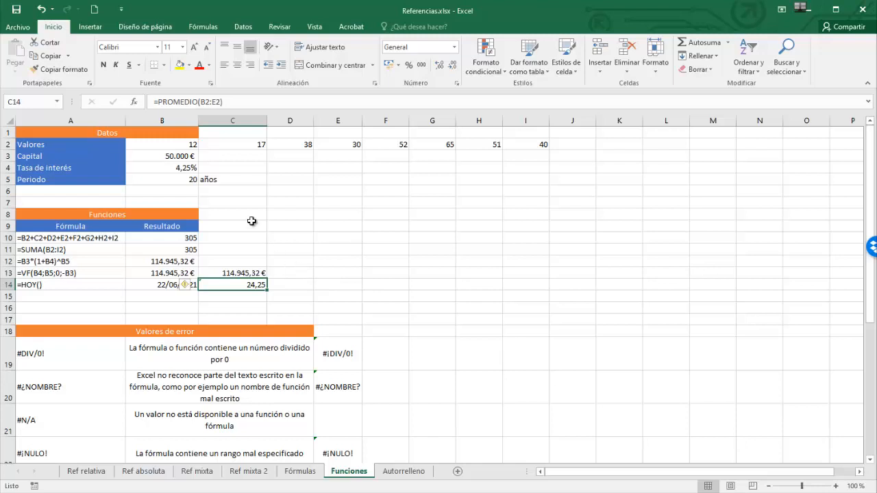
{"action": "left_click", "coordinate": [207, 27]}
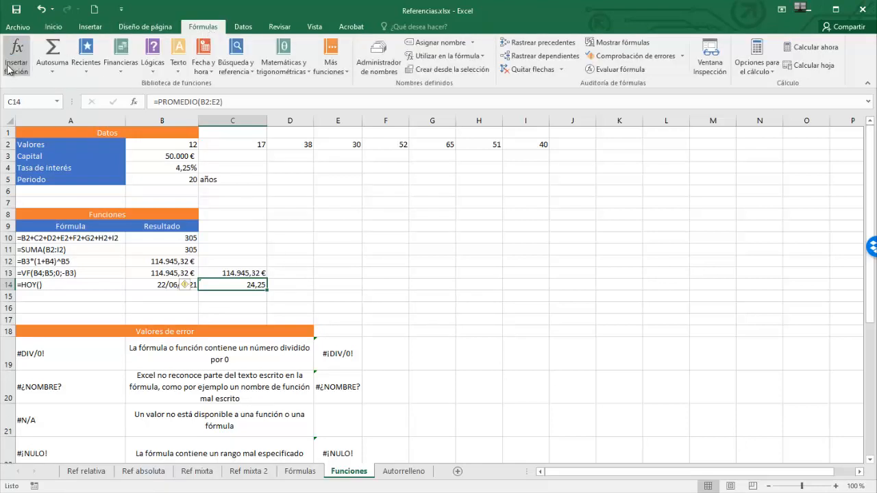
{"action": "left_click", "coordinate": [297, 282]}
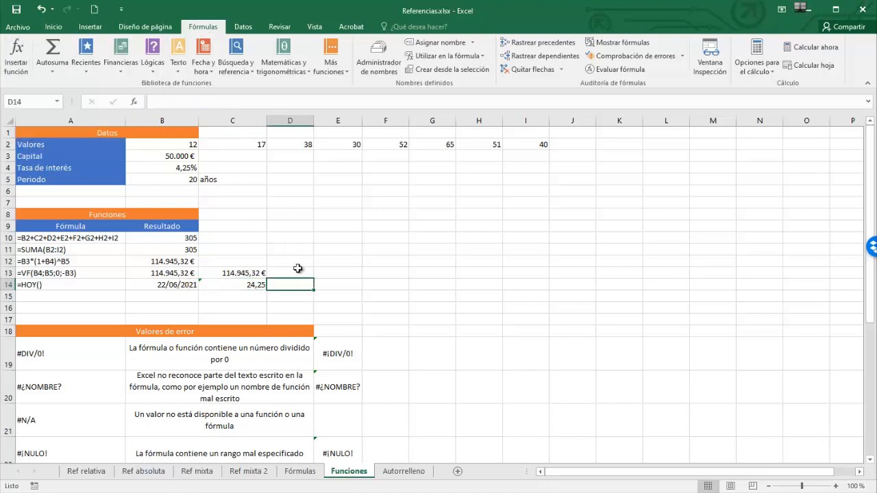
{"action": "type", "text": "="}
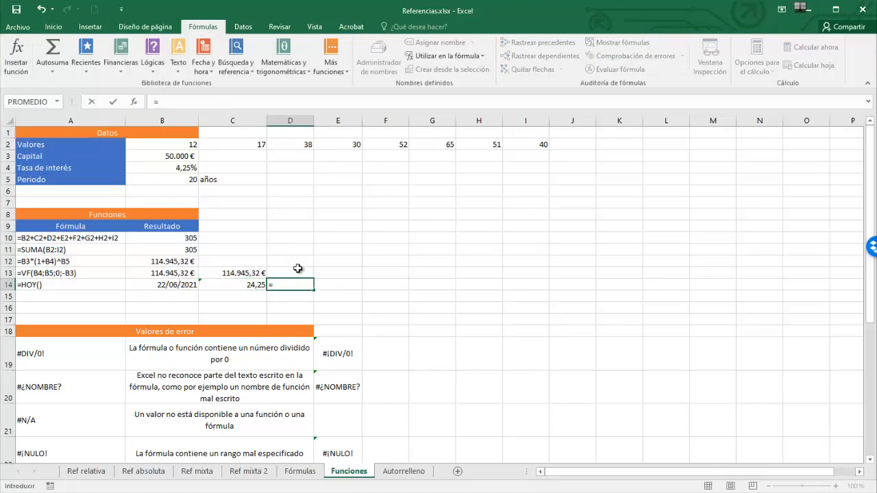
{"action": "type", "text": "vf("}
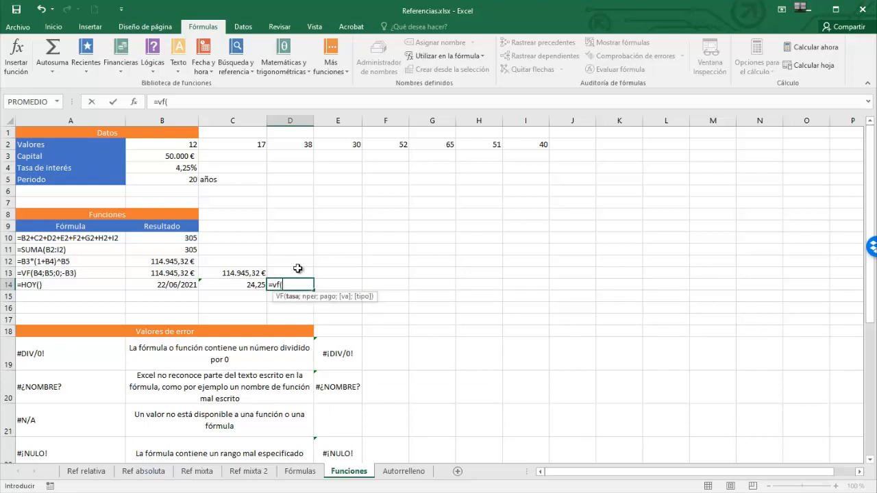
{"action": "key", "text": "Escape"}
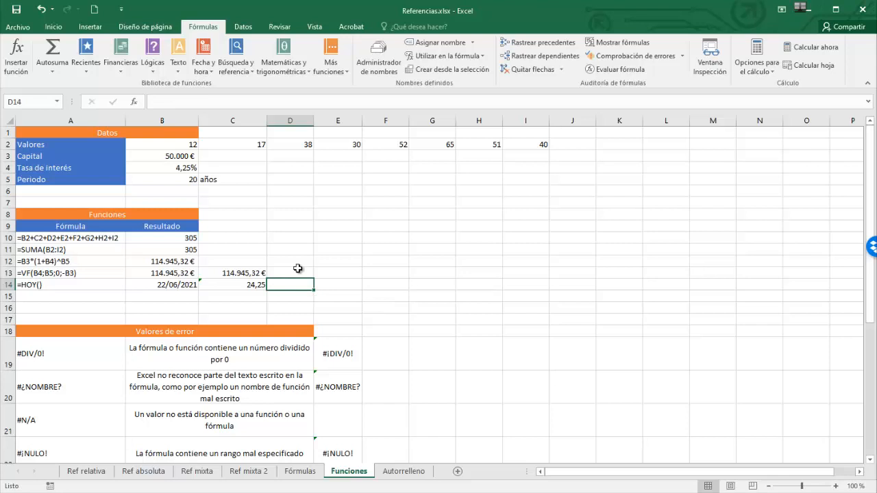
Autofill the Números consecutivos and Número impares series down to row 7 on the Autorrelleno sheet.
{"action": "scroll", "coordinate": [463, 354], "scroll_direction": "down", "scroll_amount": 3}
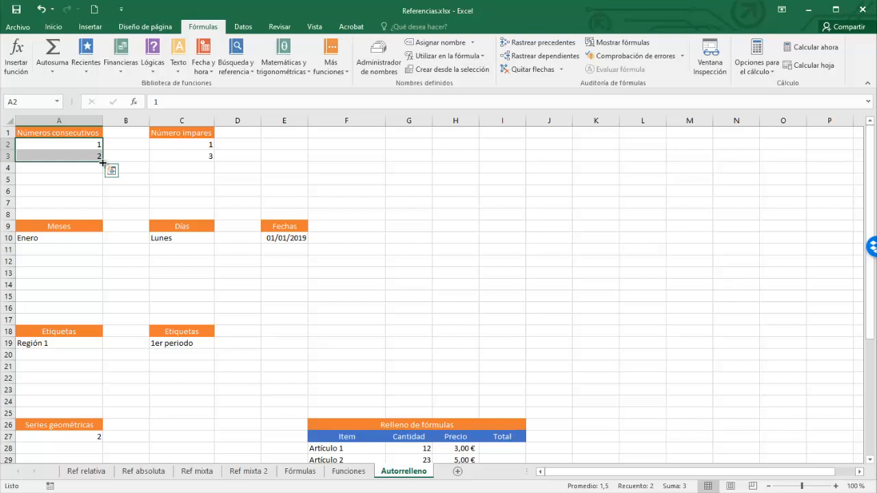
{"action": "left_click_drag", "start_coordinate": [102, 163], "coordinate": [96, 210]}
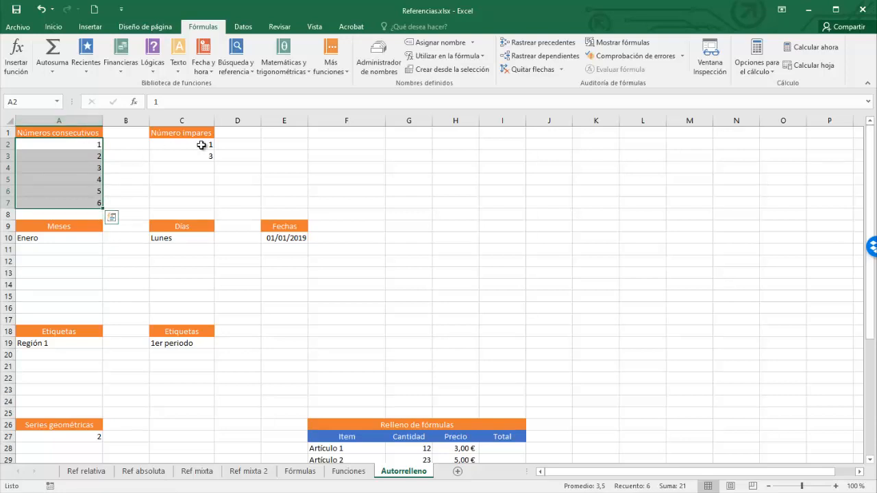
{"action": "left_click_drag", "start_coordinate": [201, 146], "coordinate": [214, 207]}
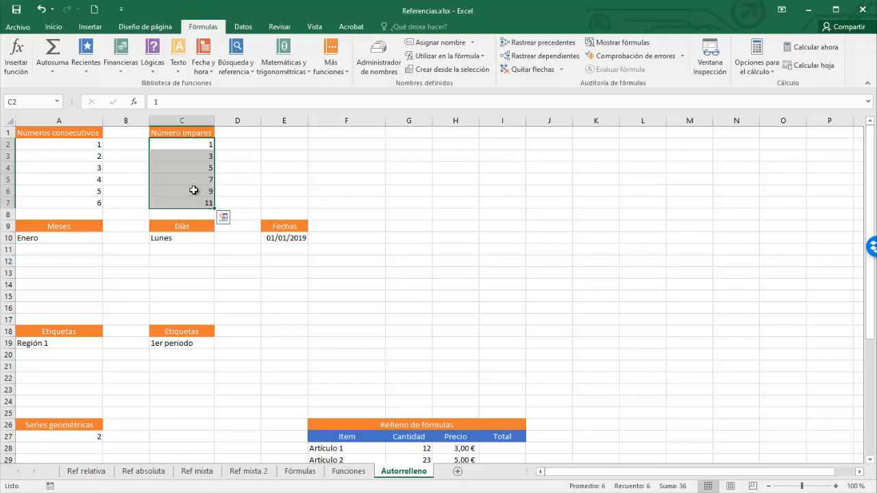
Autofill Enero, Lunes and 01/01/2019 from row 10 down to row 15.
{"action": "left_click", "coordinate": [51, 239]}
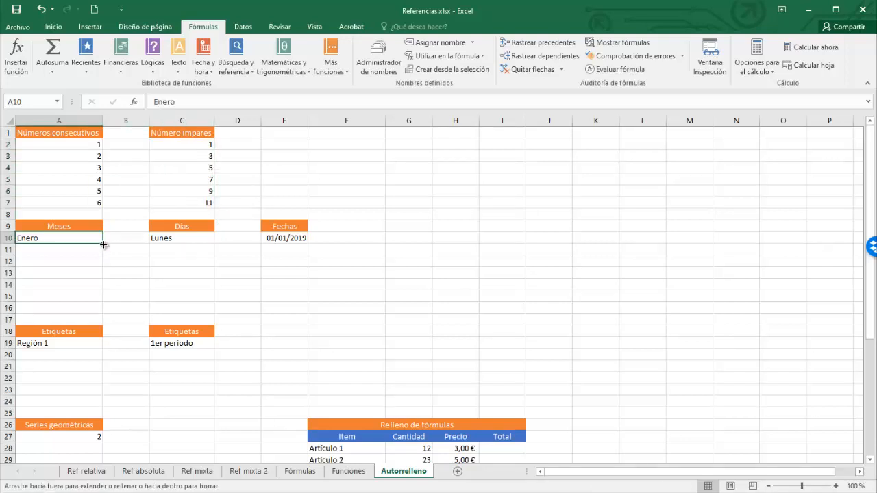
{"action": "left_click_drag", "start_coordinate": [104, 244], "coordinate": [102, 306]}
{"action": "left_click", "coordinate": [169, 240]}
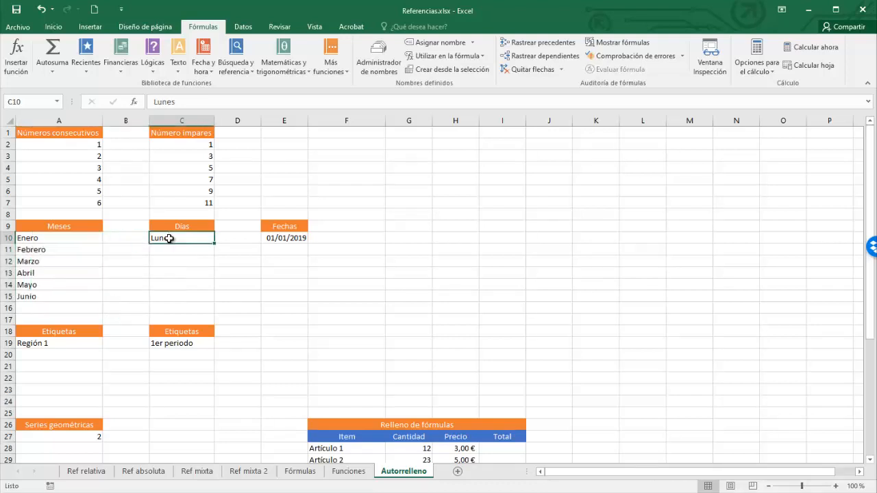
{"action": "left_click_drag", "start_coordinate": [213, 245], "coordinate": [214, 304]}
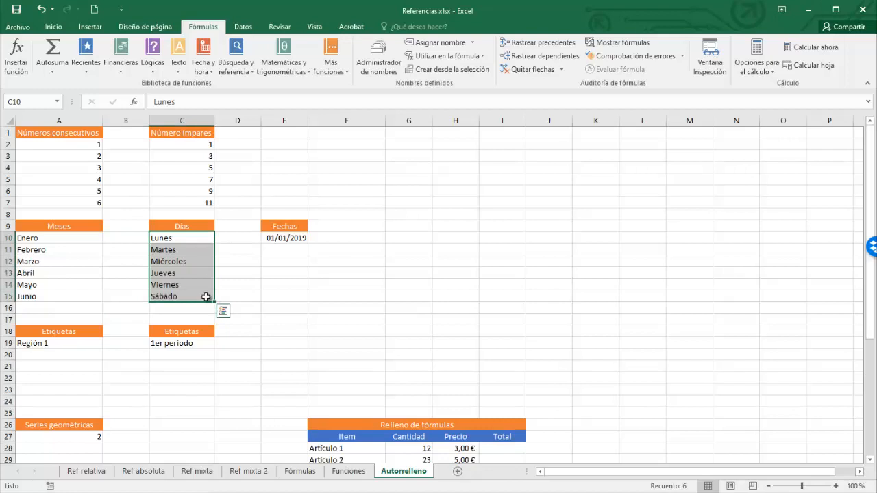
{"action": "left_click", "coordinate": [291, 238]}
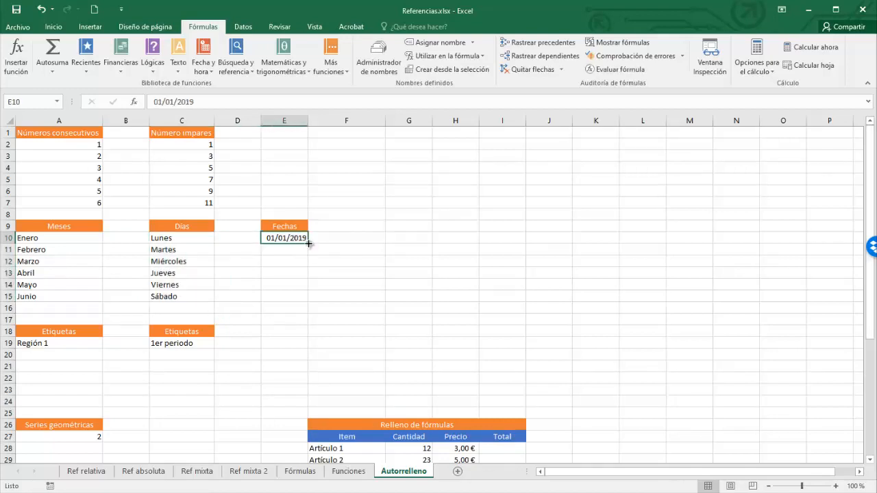
{"action": "left_click_drag", "start_coordinate": [308, 243], "coordinate": [308, 300]}
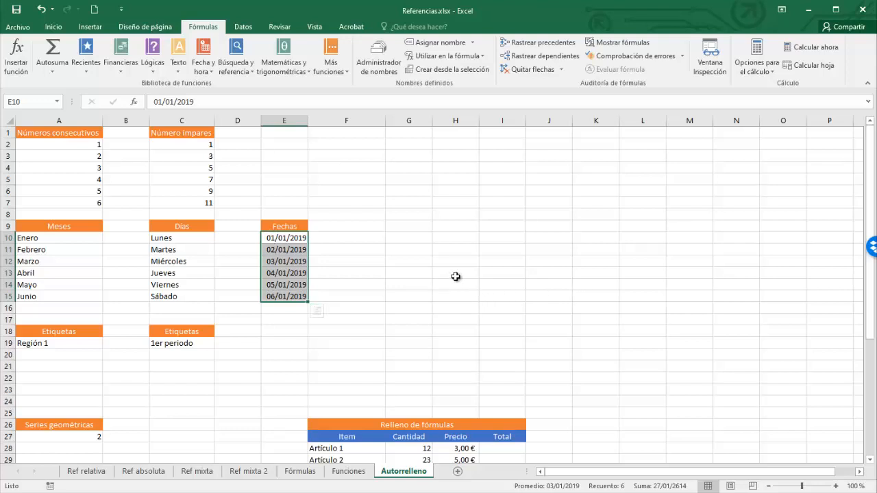
Autofill the Región 1 and 1er periodo labels down to row 24.
{"action": "left_click", "coordinate": [39, 345]}
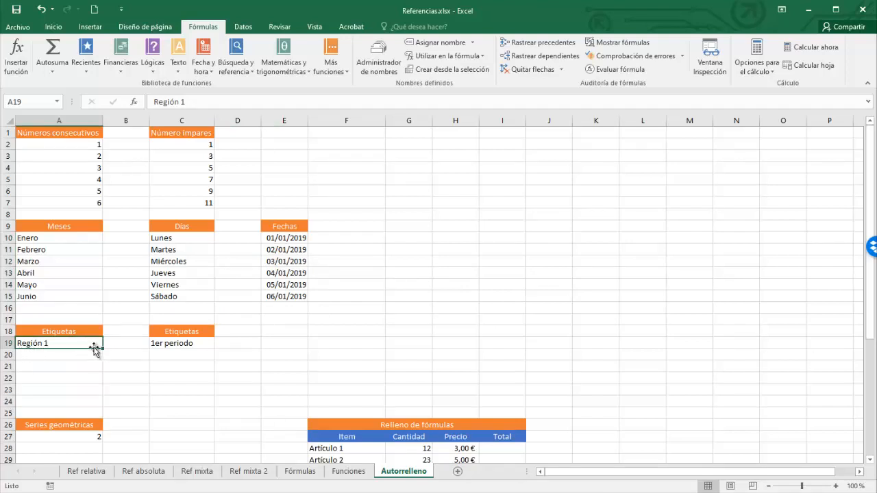
{"action": "left_click_drag", "start_coordinate": [103, 349], "coordinate": [103, 402]}
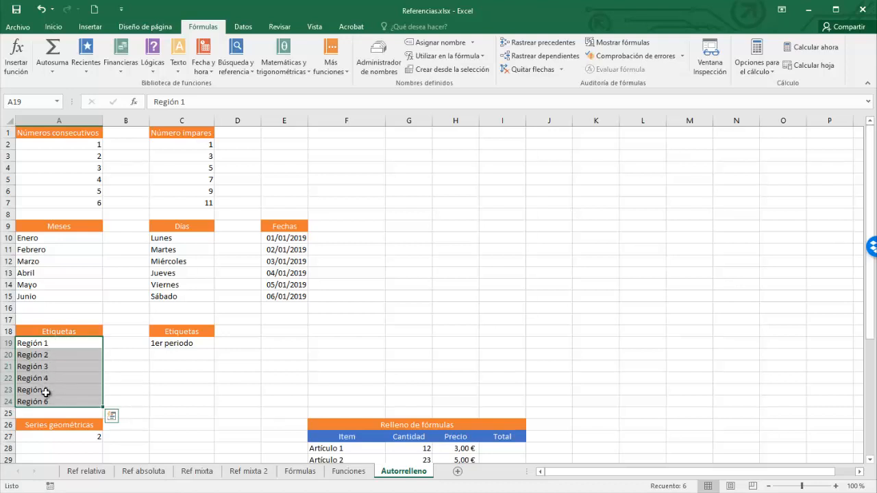
{"action": "left_click", "coordinate": [175, 344]}
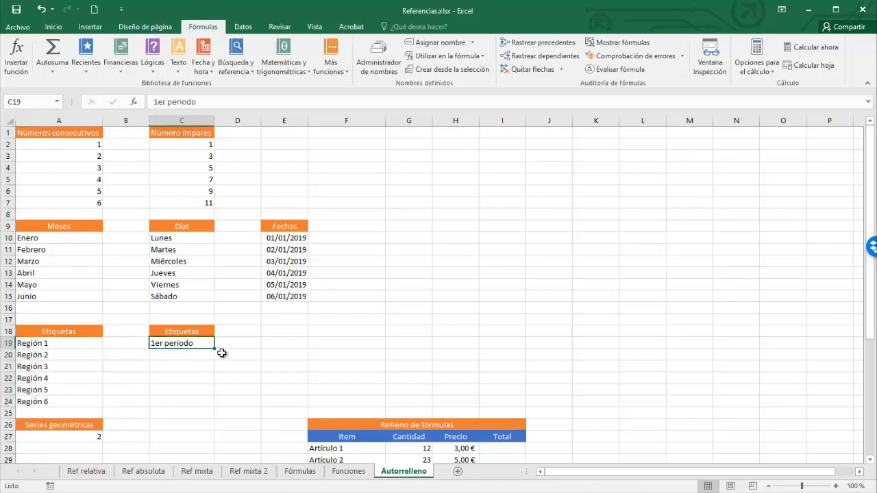
{"action": "left_click_drag", "start_coordinate": [213, 350], "coordinate": [210, 404]}
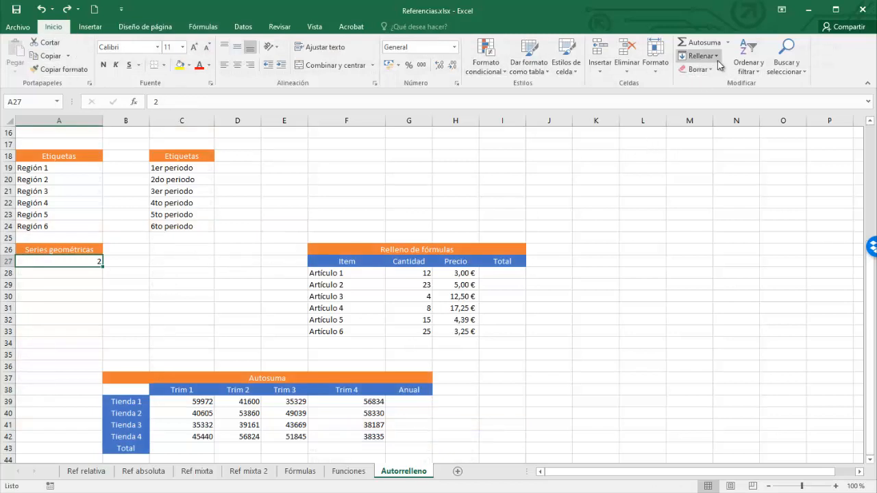
Fill a geometric series down the column from A27 with increment 2 and limit 512.
{"action": "left_click", "coordinate": [718, 59]}
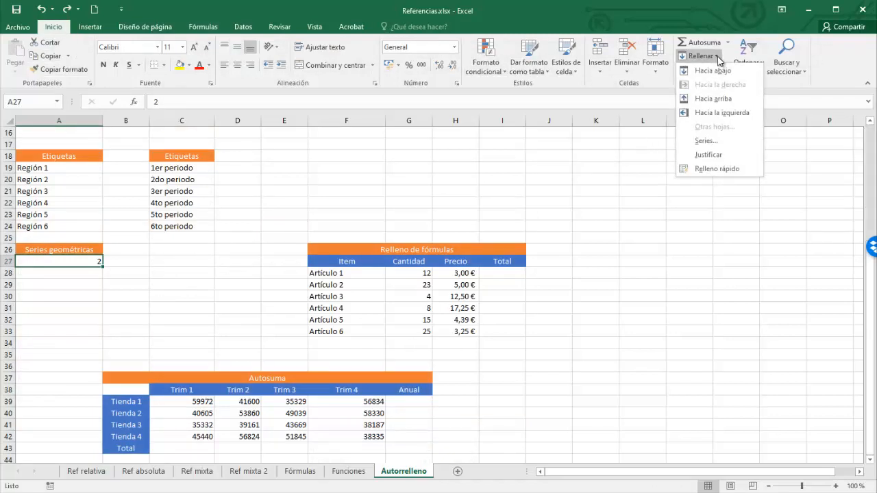
{"action": "left_click", "coordinate": [700, 144]}
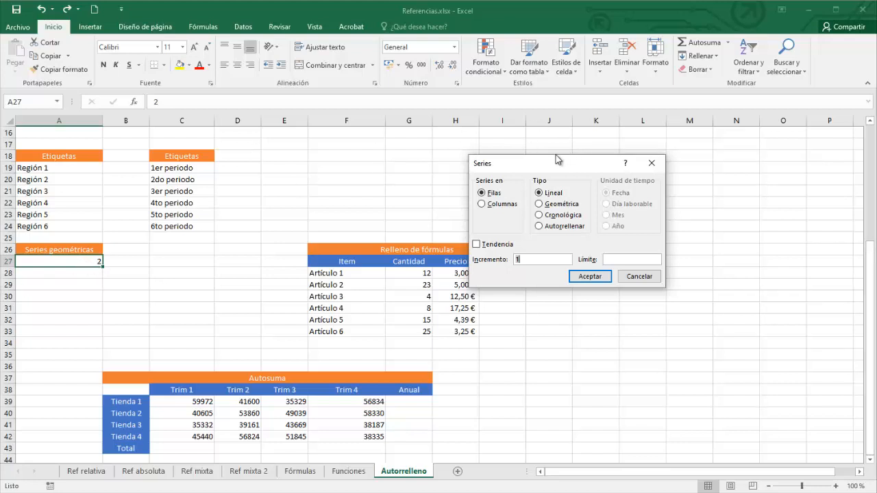
{"action": "left_click", "coordinate": [541, 205]}
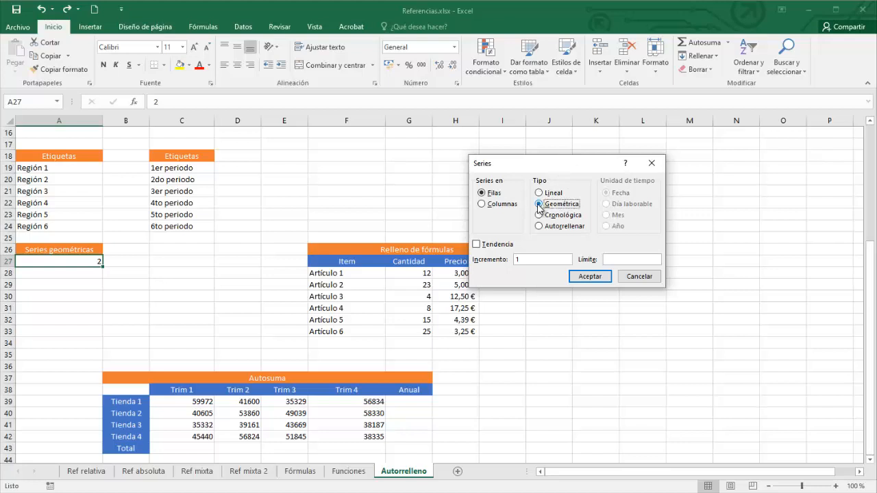
{"action": "left_click", "coordinate": [482, 204]}
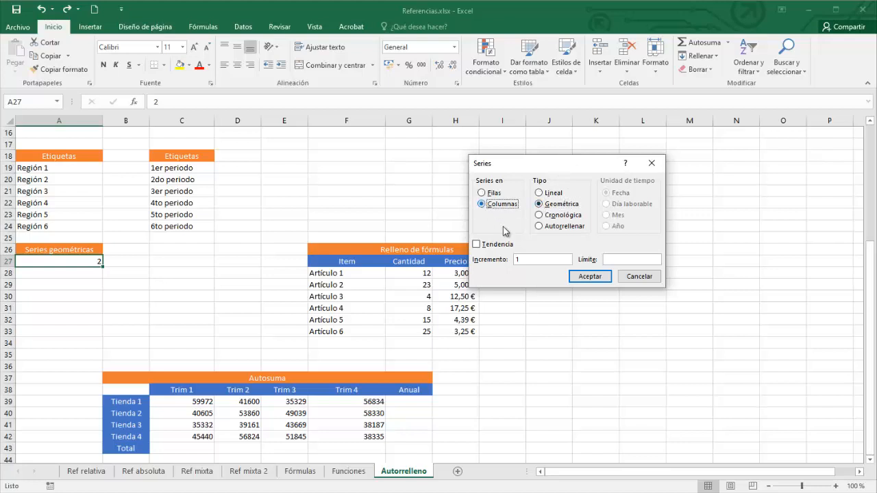
{"action": "double_click", "coordinate": [522, 259]}
{"action": "type", "text": "2"}
{"action": "left_click", "coordinate": [618, 259]}
{"action": "type", "text": "512"}
{"action": "left_click", "coordinate": [597, 276]}
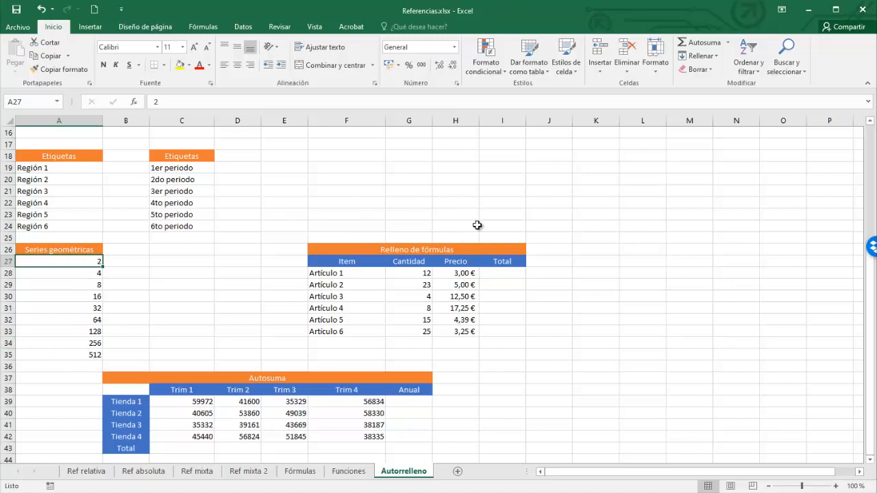
Enter =G28*H28 in the first Total cell and fill it down to Artículo 6.
{"action": "left_click", "coordinate": [498, 274]}
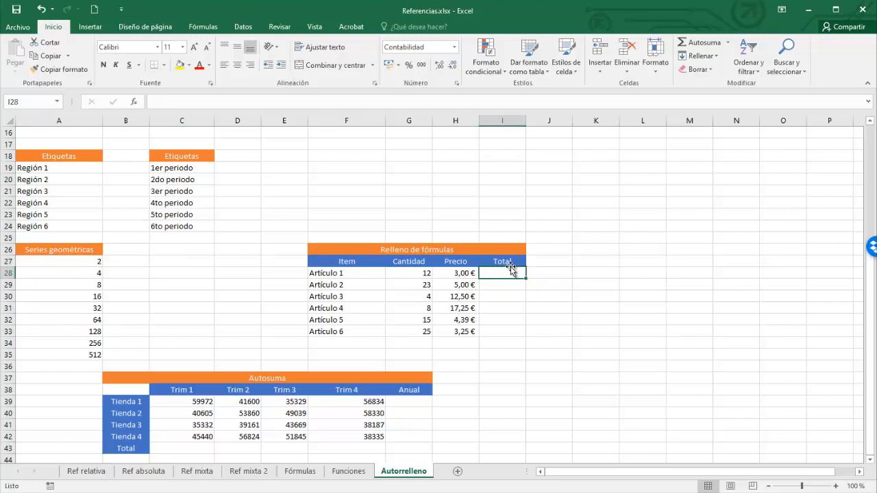
{"action": "type", "text": "="}
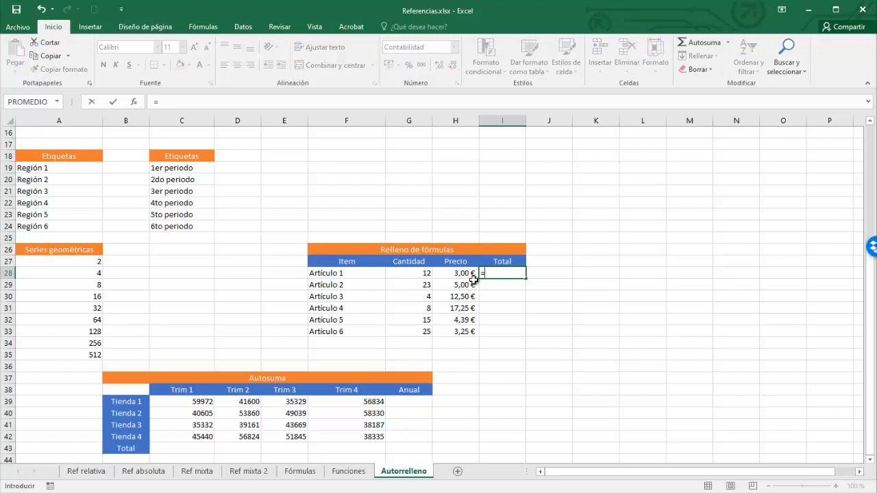
{"action": "left_click", "coordinate": [428, 273]}
{"action": "type", "text": "*"}
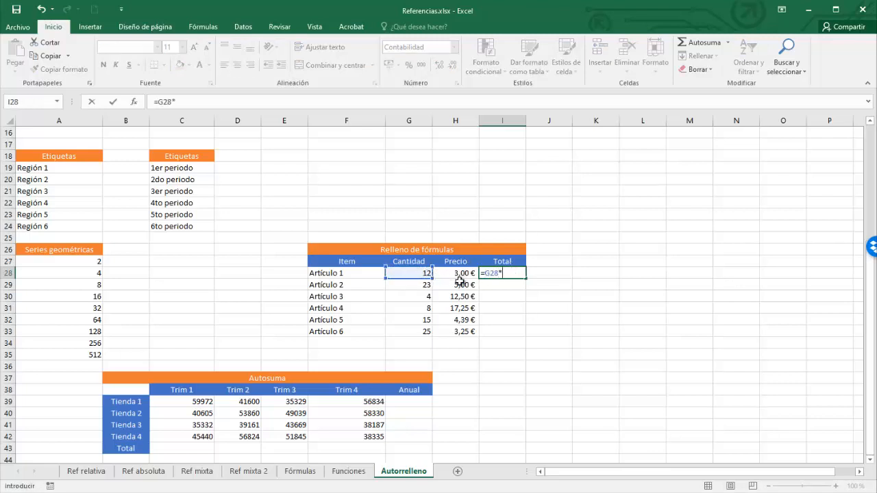
{"action": "left_click", "coordinate": [457, 276]}
{"action": "key", "text": "ctrl+Return"}
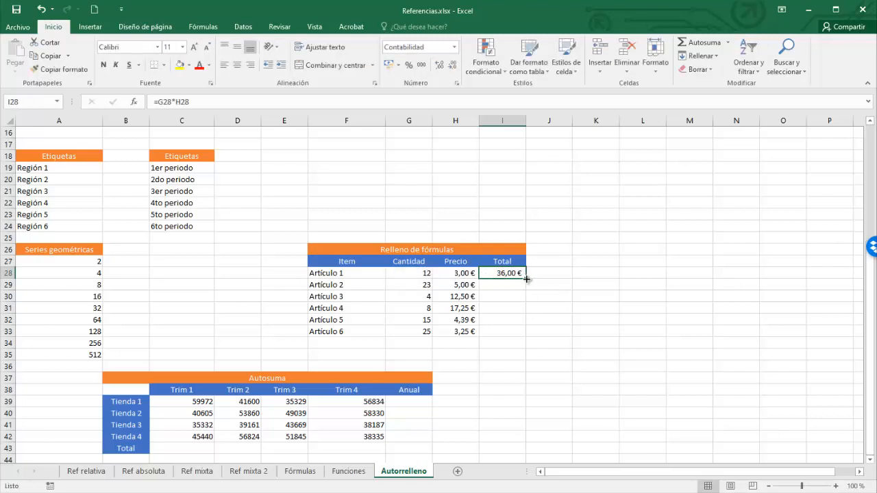
{"action": "left_click_drag", "start_coordinate": [526, 278], "coordinate": [524, 339]}
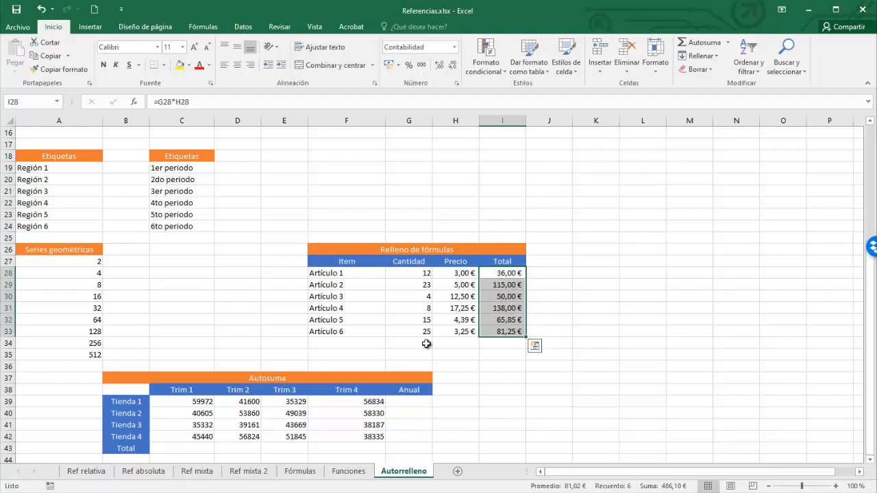
Calculate the Anual totals for Tienda 1 and Tienda 2 with AutoSum.
{"action": "left_click", "coordinate": [409, 401]}
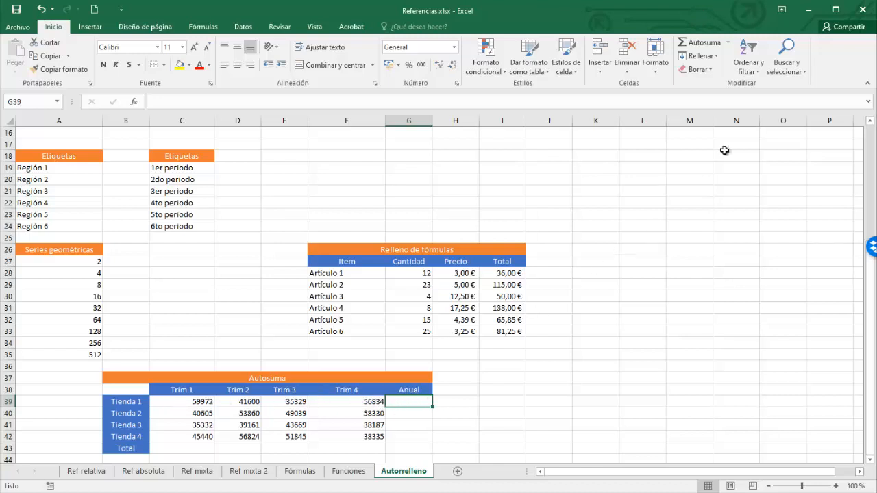
{"action": "left_click", "coordinate": [701, 42]}
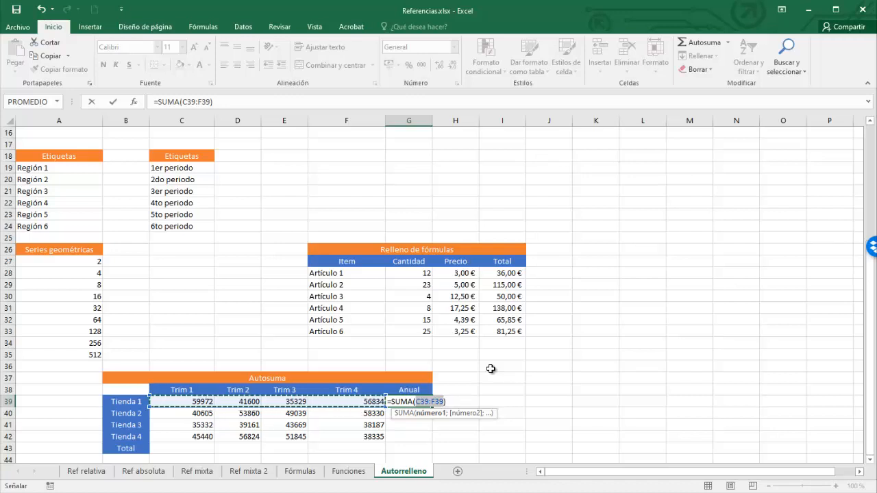
{"action": "key", "text": "Return"}
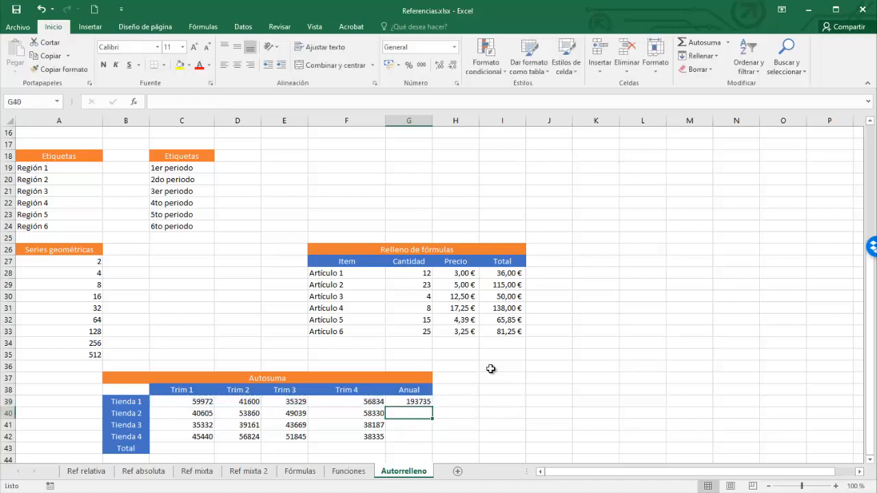
{"action": "key", "text": "Return"}
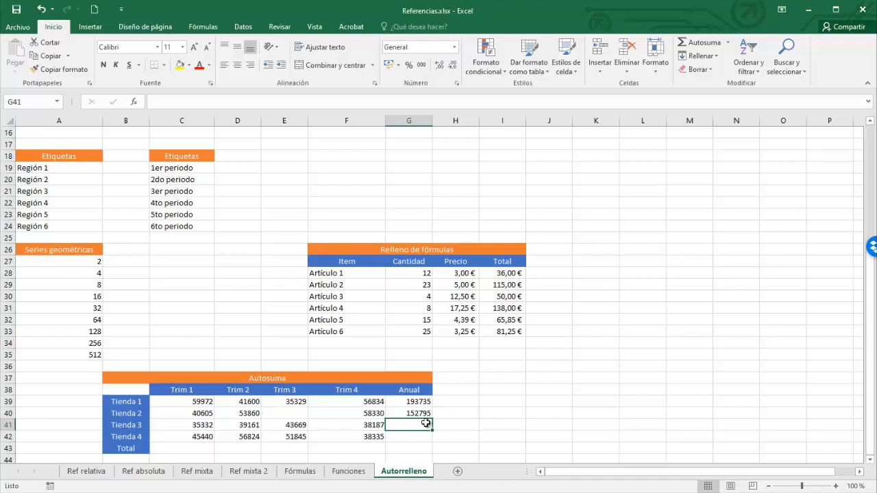
Insert a PROMEDIO from AutoSum in Tienda 3's Anual cell, using the range C41:F41.
{"action": "left_click", "coordinate": [728, 43]}
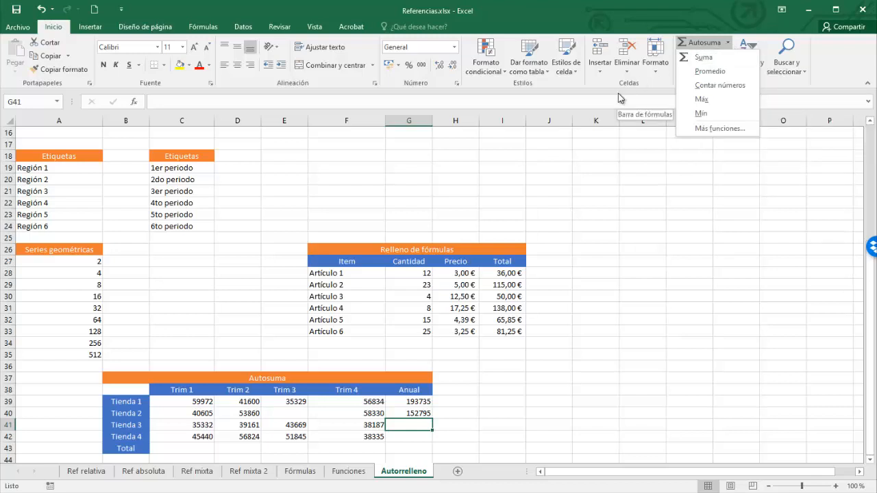
{"action": "left_click", "coordinate": [701, 72]}
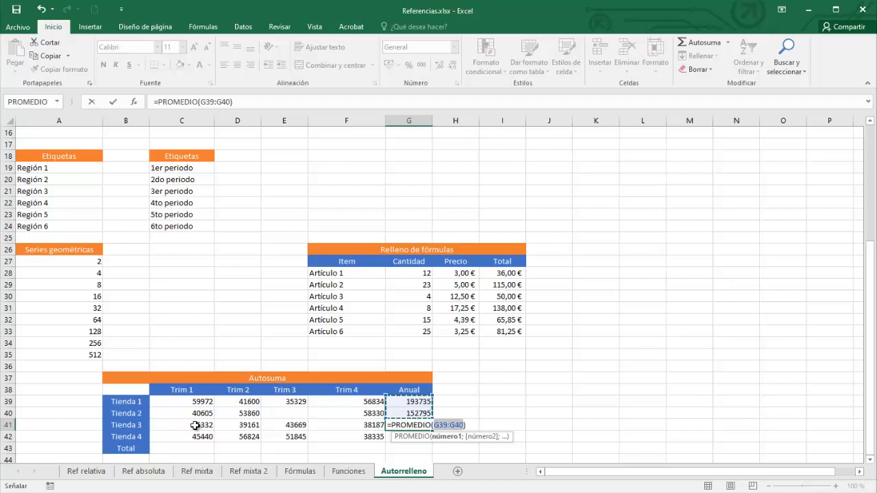
{"action": "left_click_drag", "start_coordinate": [195, 425], "coordinate": [340, 425]}
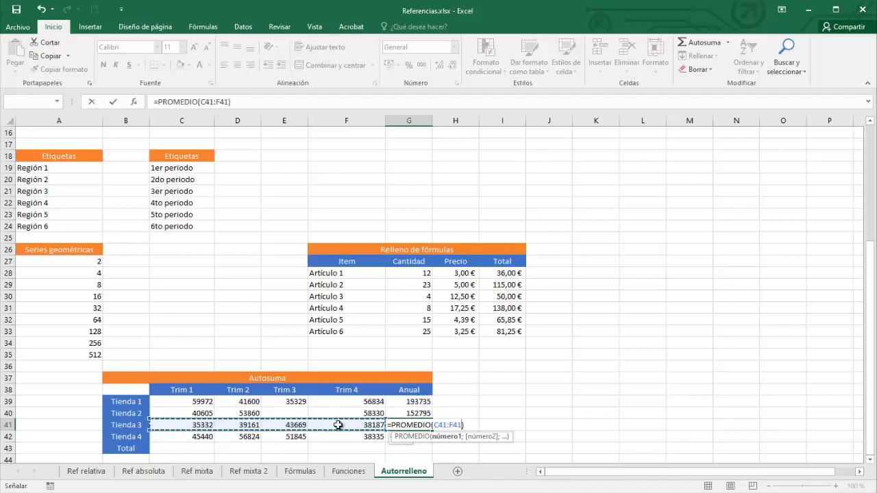
{"action": "key", "text": "Return"}
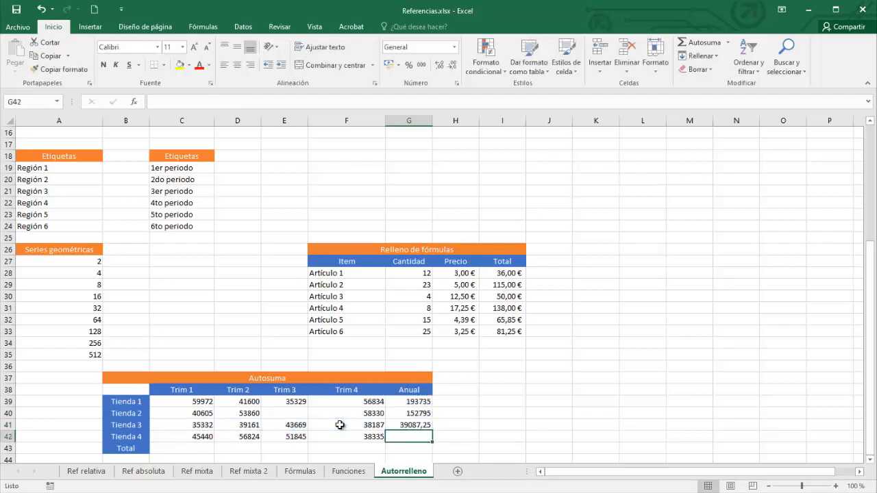
{"action": "left_click", "coordinate": [727, 43]}
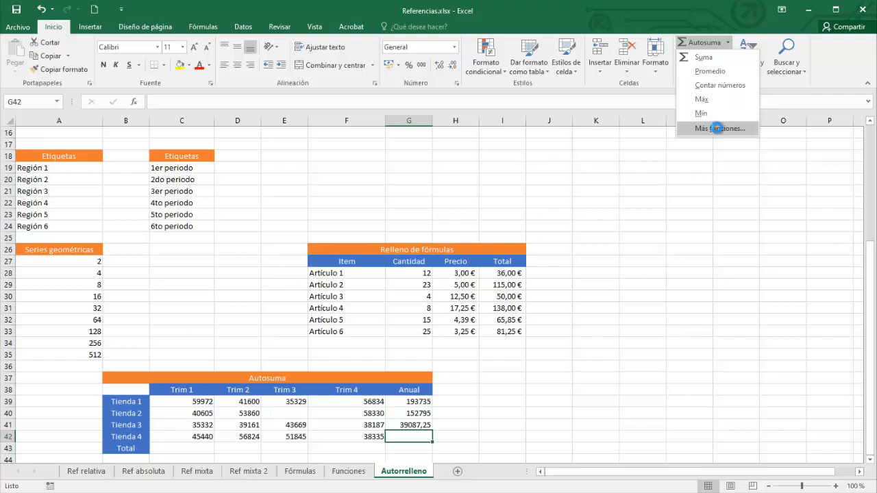
{"action": "left_click", "coordinate": [719, 129]}
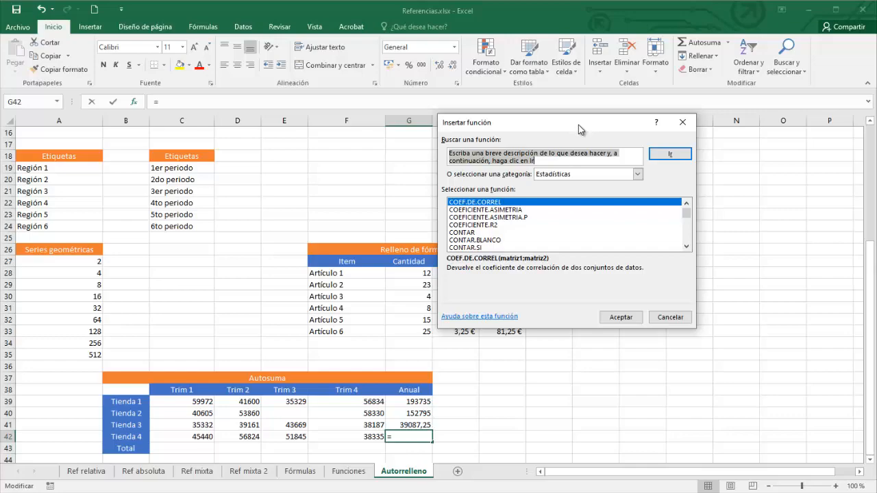
{"action": "left_click", "coordinate": [672, 318]}
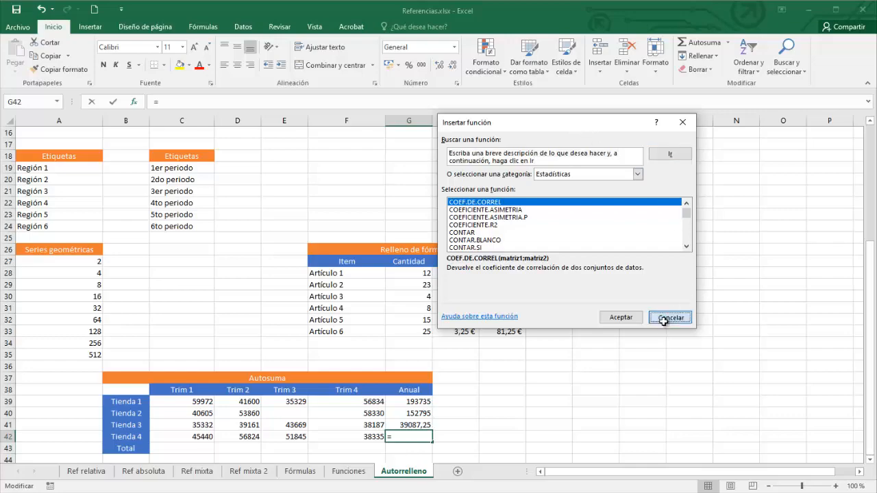